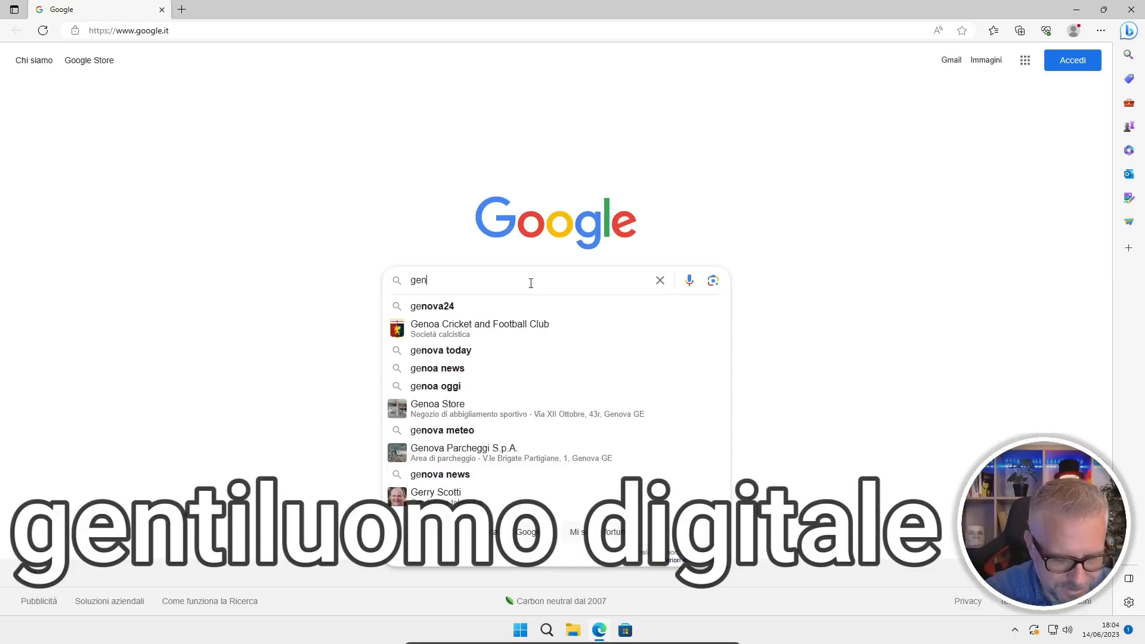
Search Google for "gentiluomo digitale" and open the Downloads page of the Gentiluomo Digitale website.
text(le)
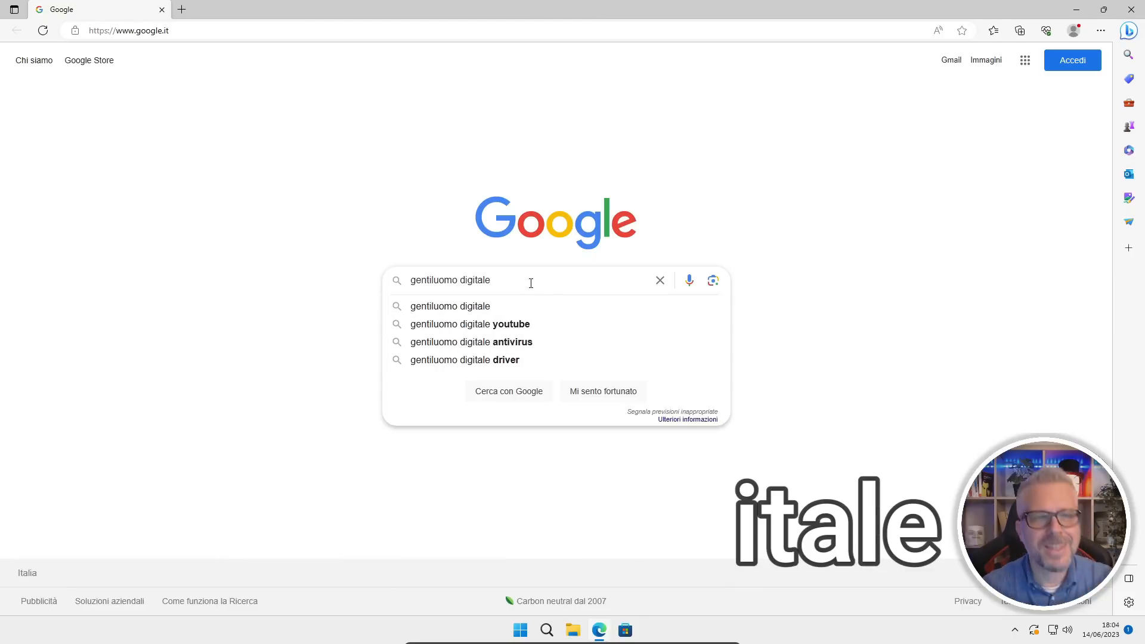
key(Return)
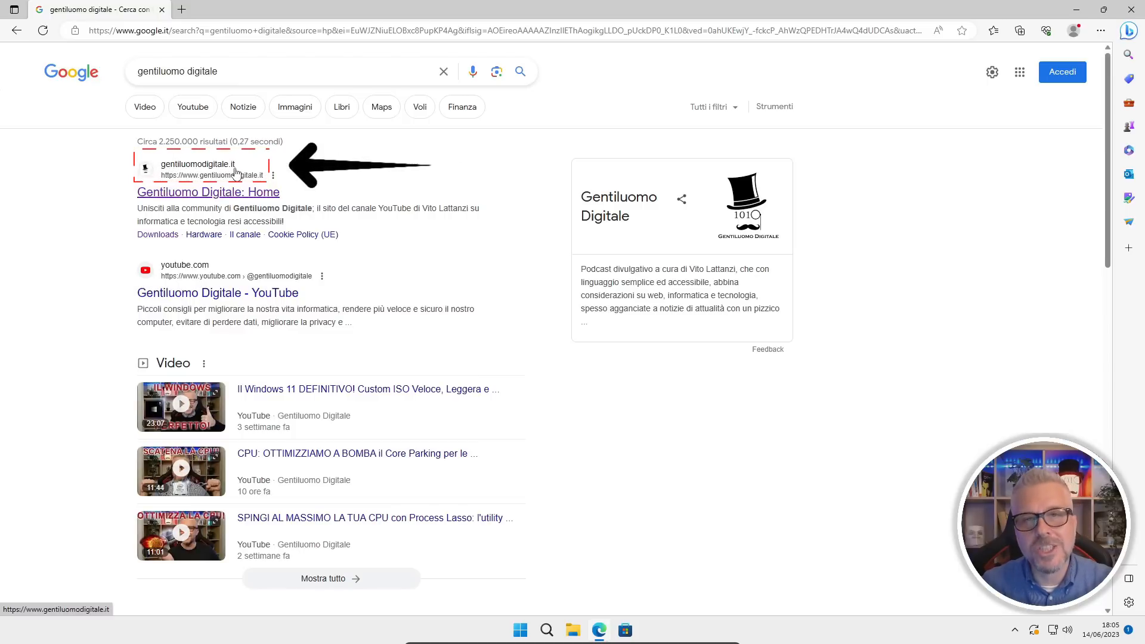
click(232, 197)
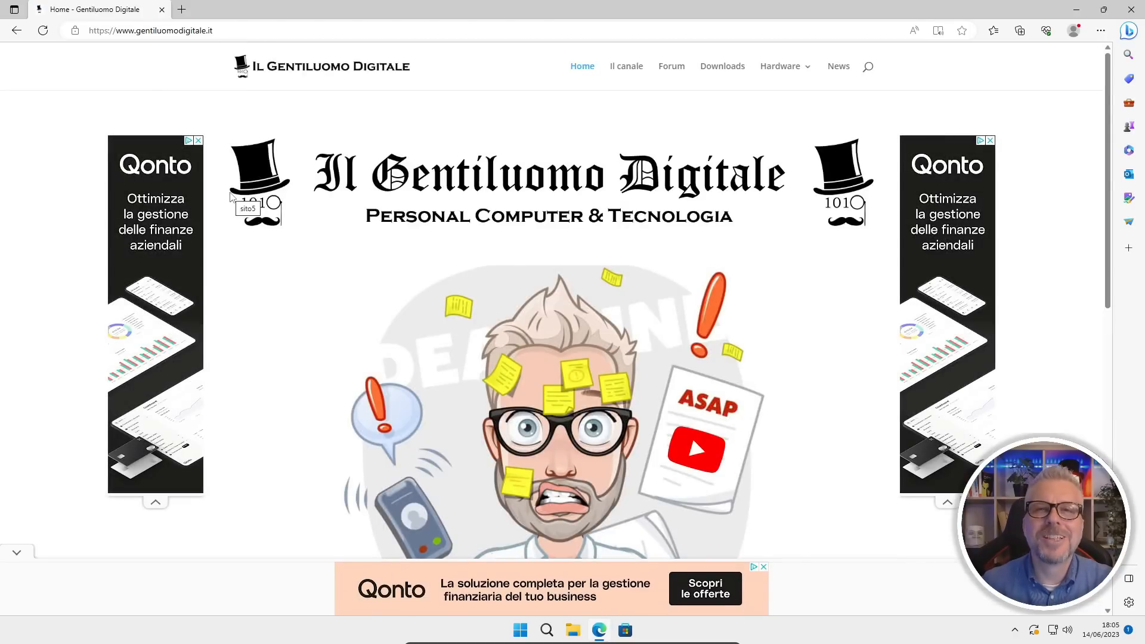
click(721, 77)
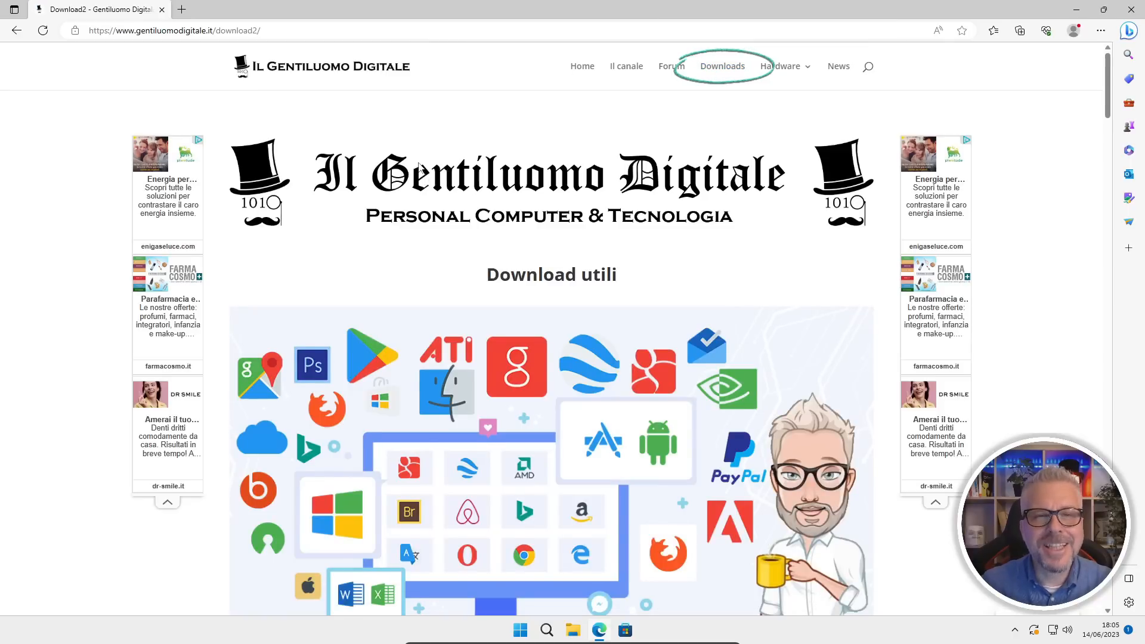
Download BloatyNosyApp.zip from the Bloaty Nosy entry and keep the file despite the SmartScreen warning.
scroll(420, 170, down, 5)
scroll(421, 170, down, 3)
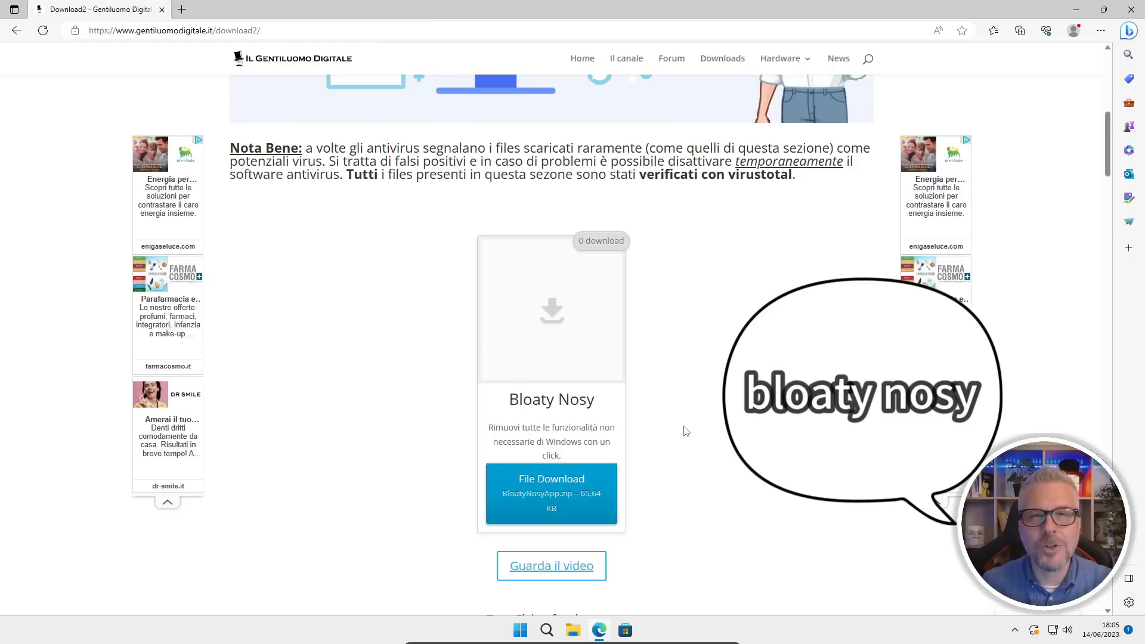
click(538, 493)
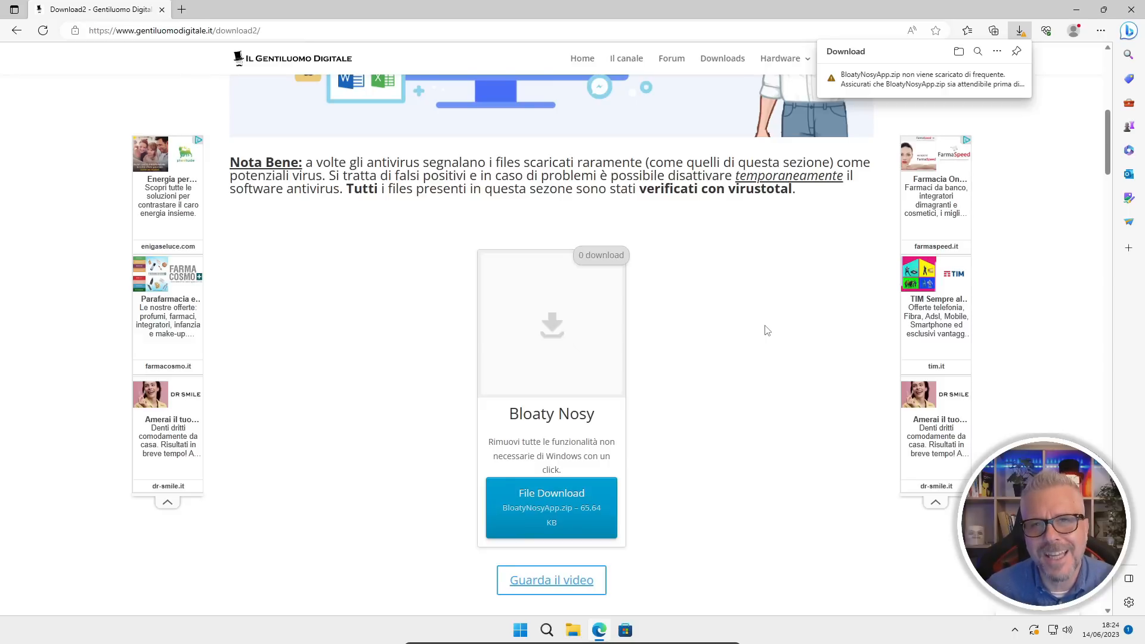
mouse_move(1005, 82)
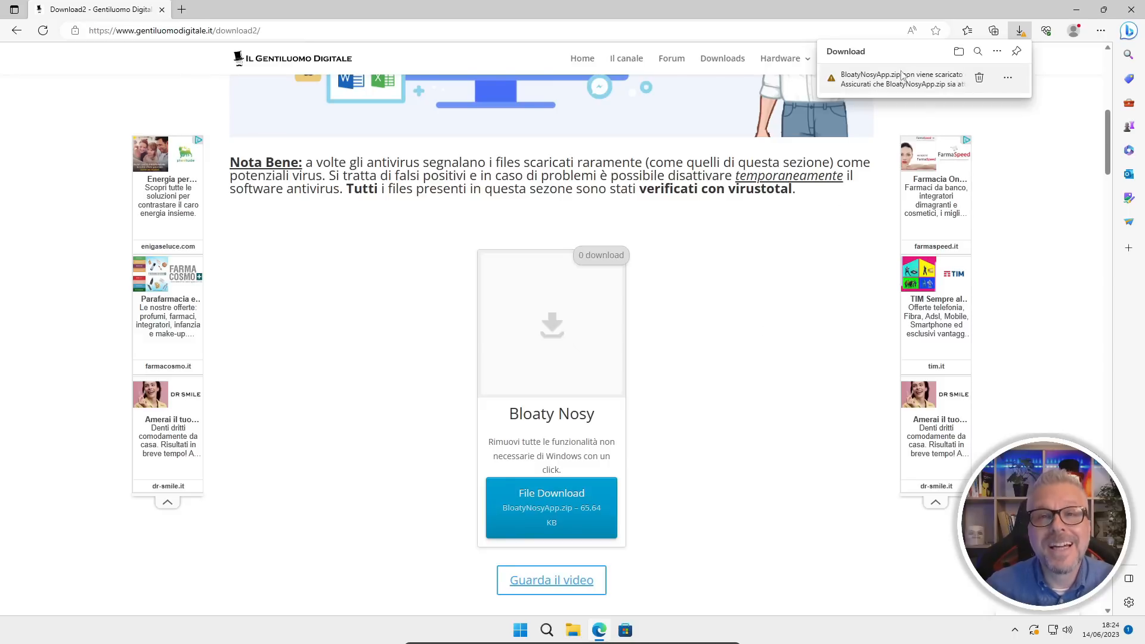
click(1008, 82)
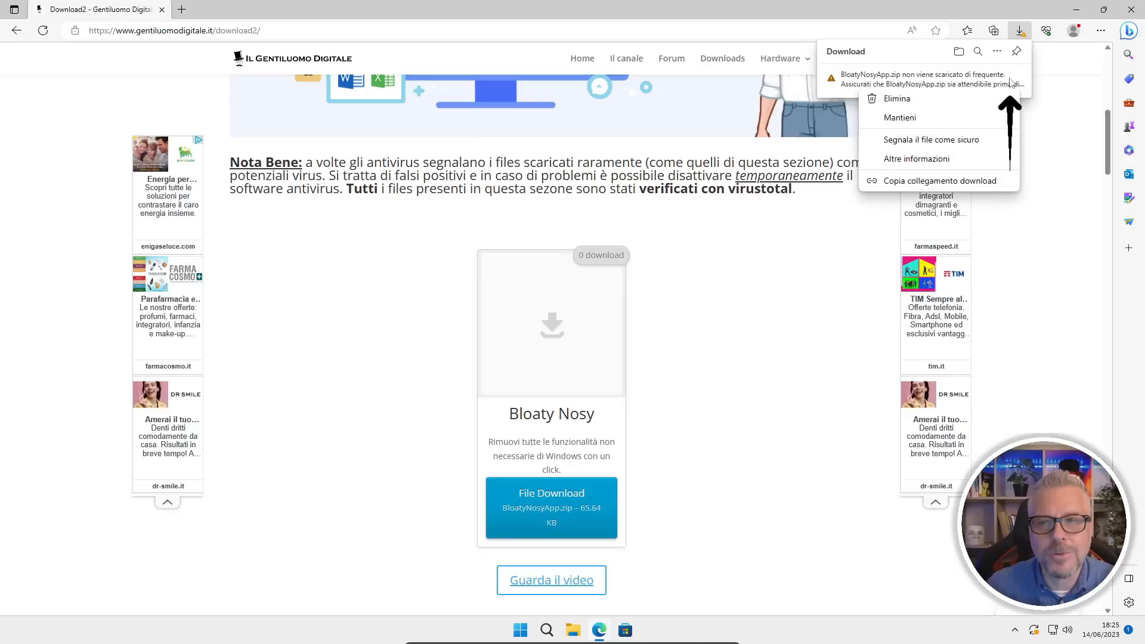
click(901, 118)
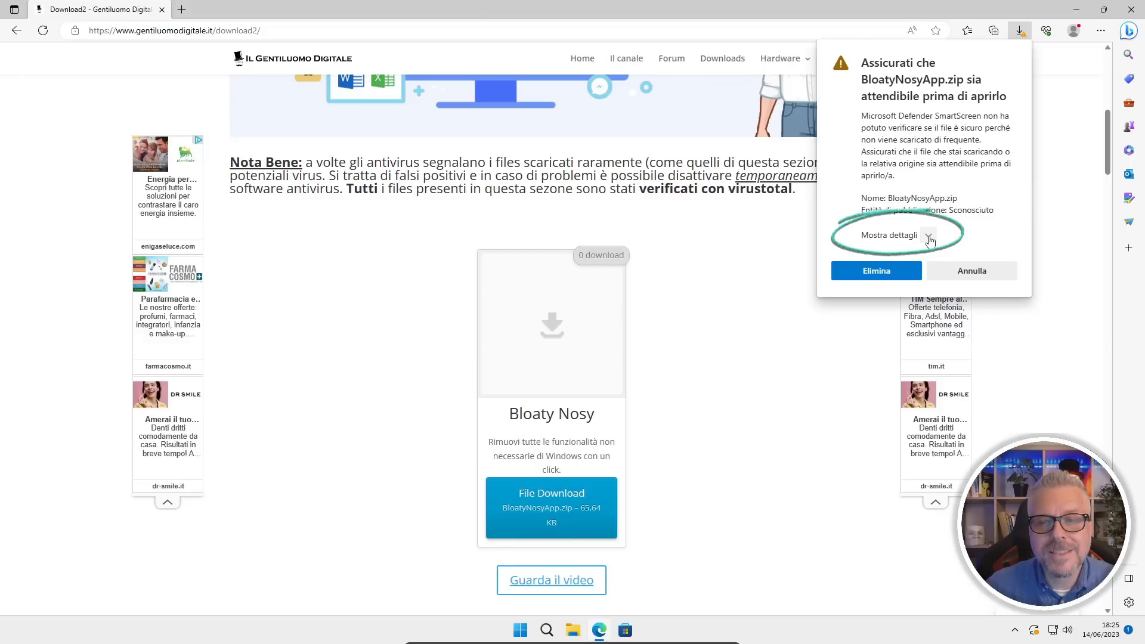
click(928, 237)
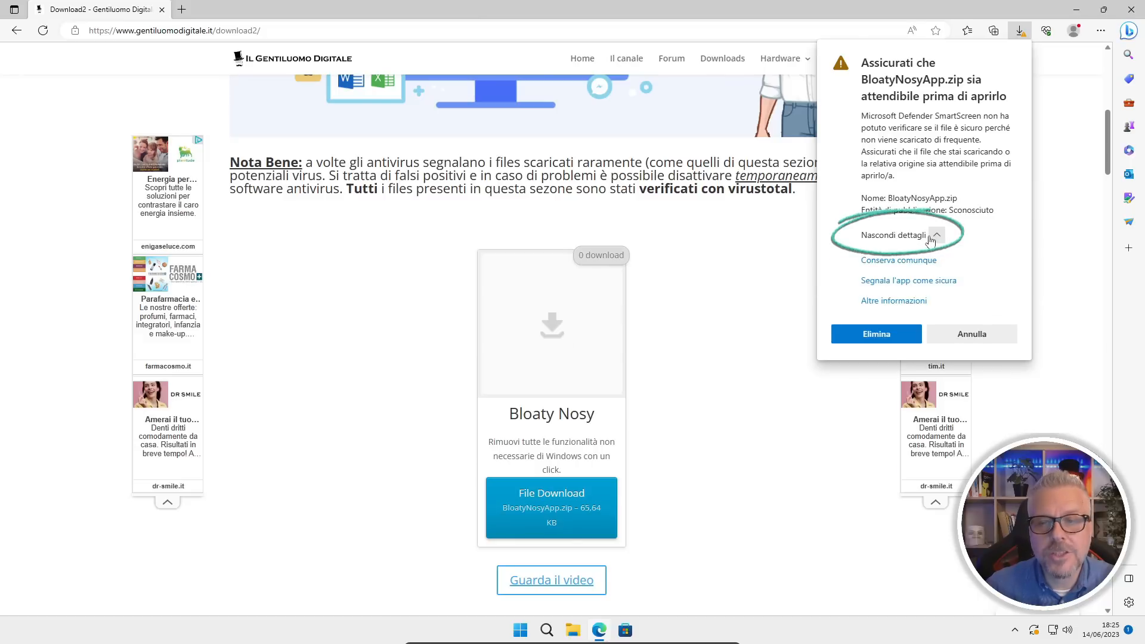
click(889, 262)
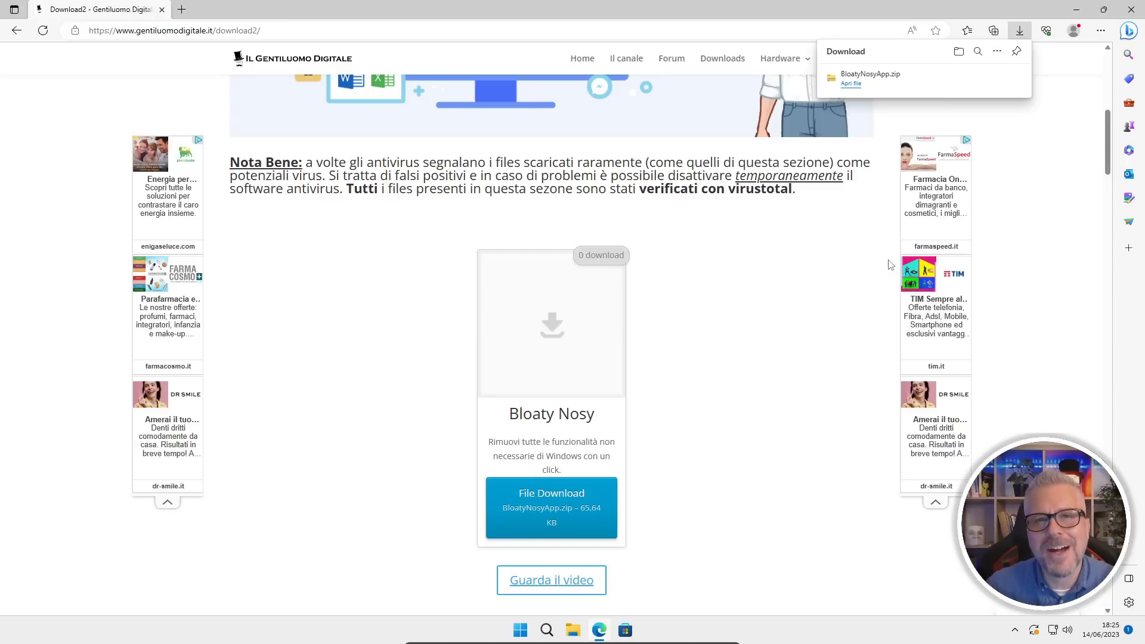
Open the downloaded BloatyNosyApp.zip and copy its app folder and BloatyNosy.exe to the desktop, closing the browser and archive windows.
click(850, 84)
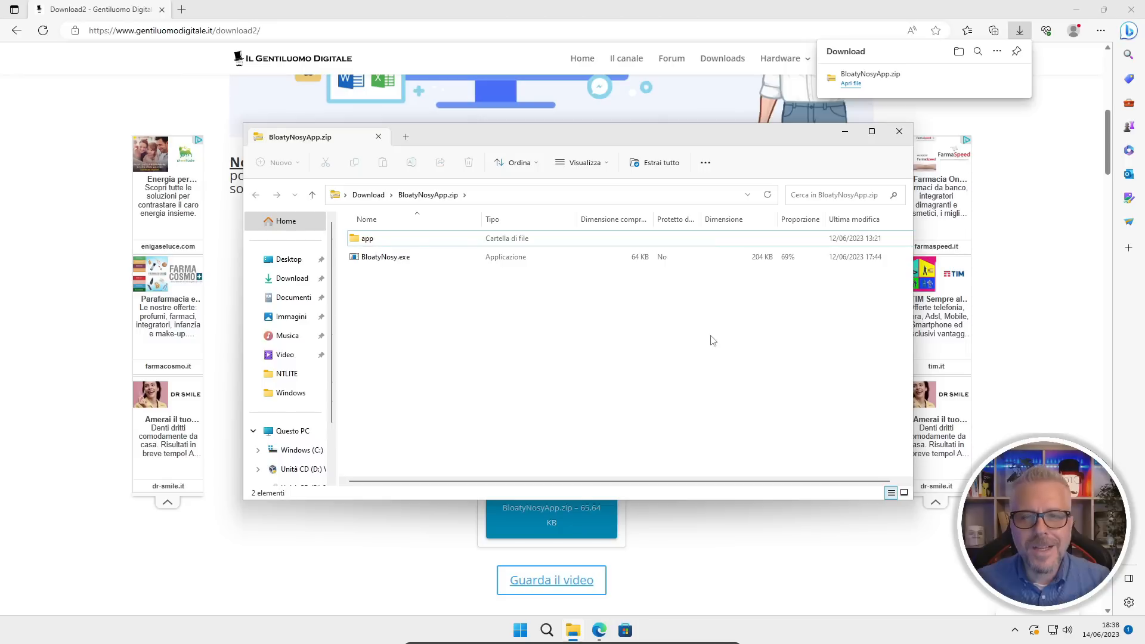
click(1131, 10)
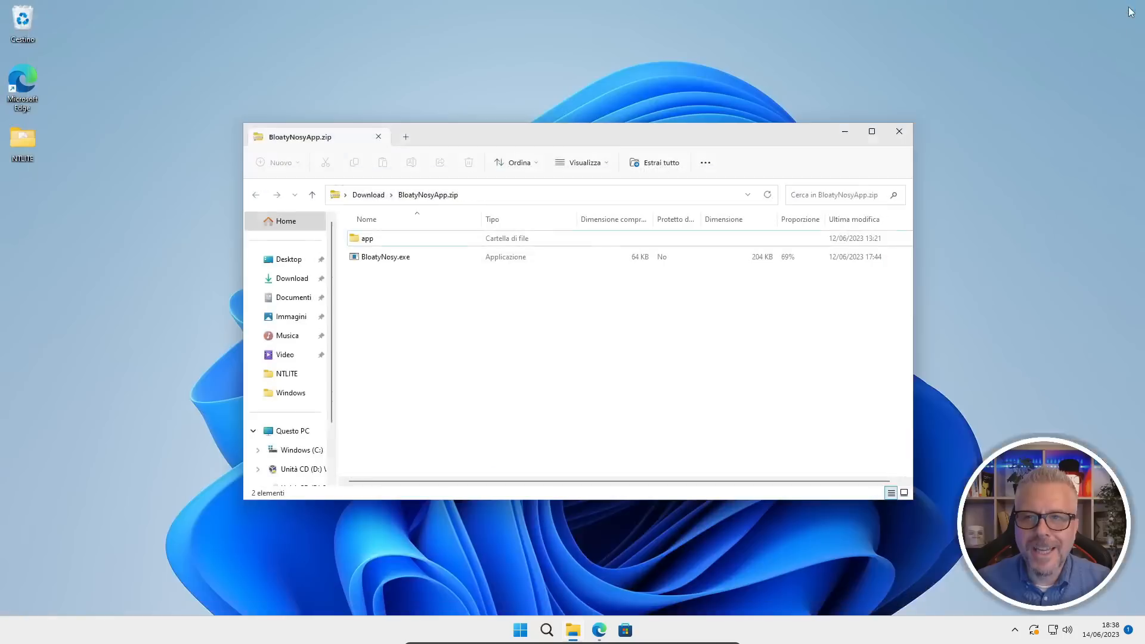
drag(408, 315, 356, 230)
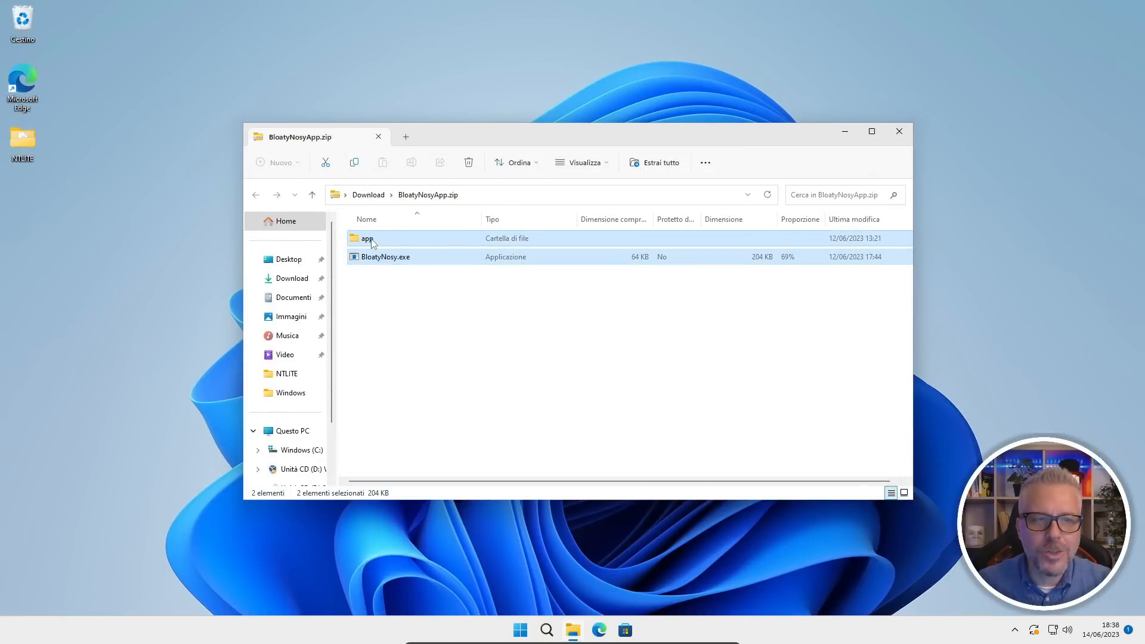
drag(371, 241, 30, 231)
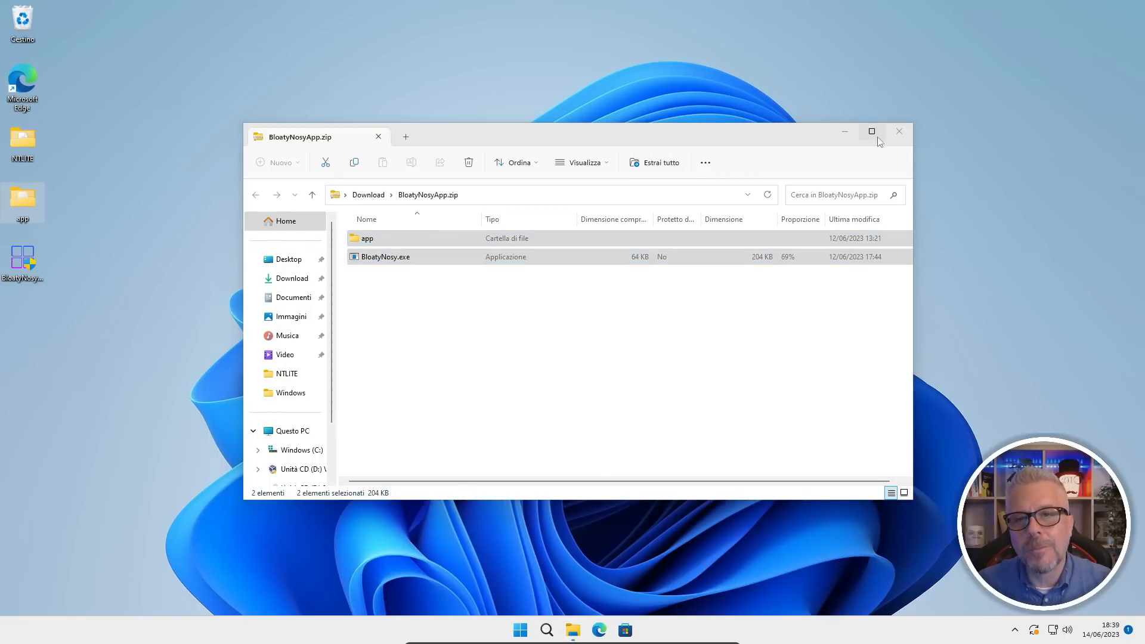
click(900, 133)
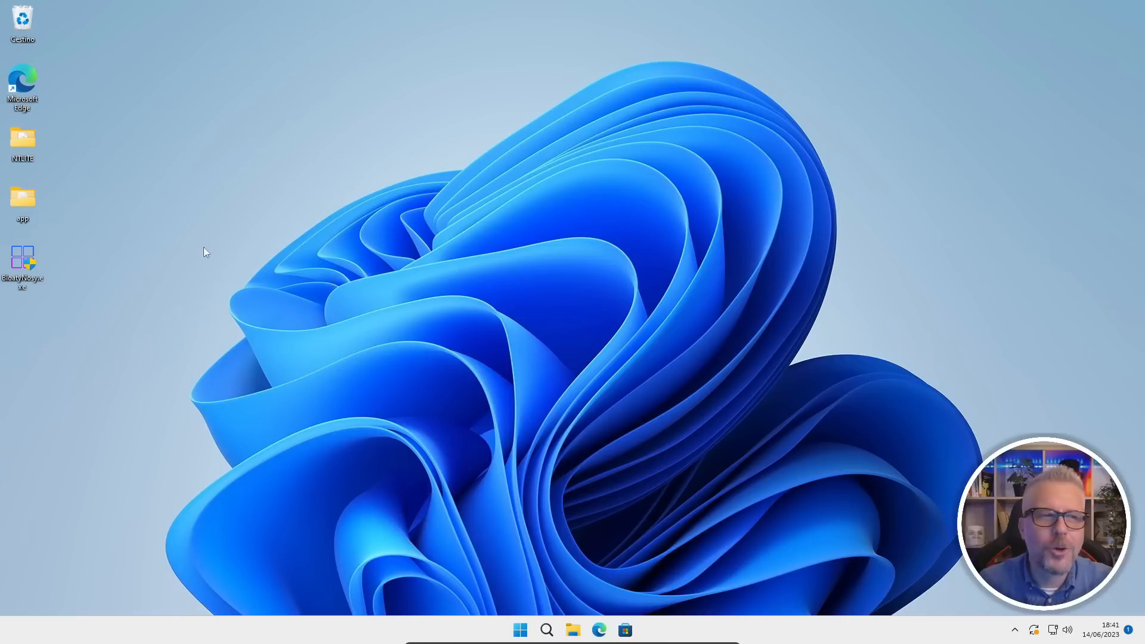
Run BloatyNosy.exe from the desktop, bypassing the SmartScreen block and allowing it to make changes to the device.
double_click(23, 261)
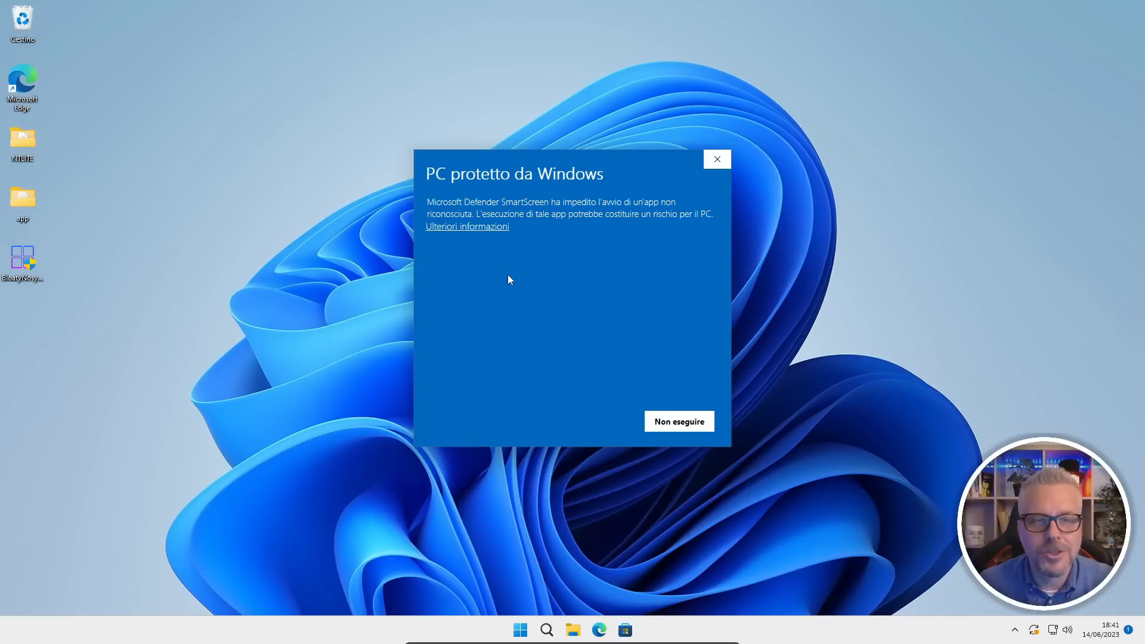
click(471, 227)
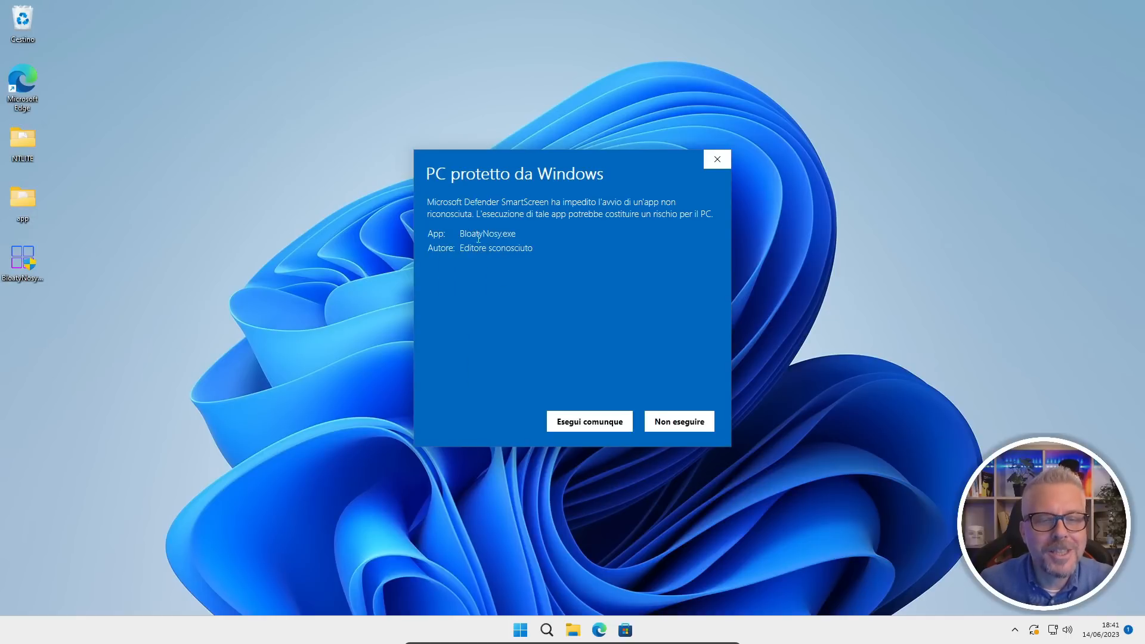
click(589, 425)
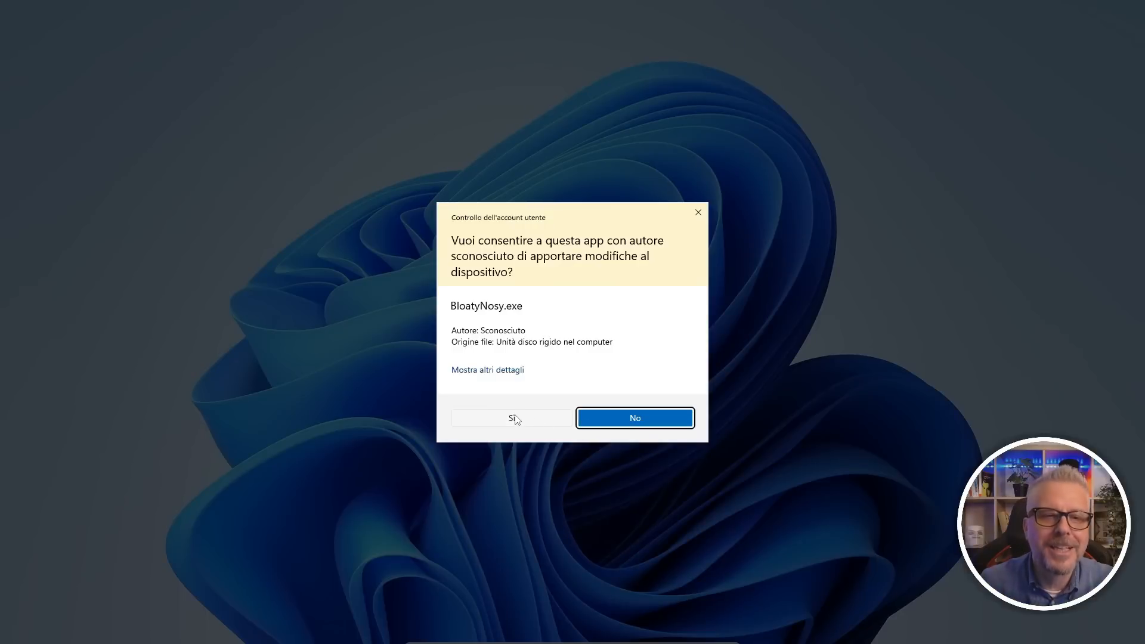
click(500, 418)
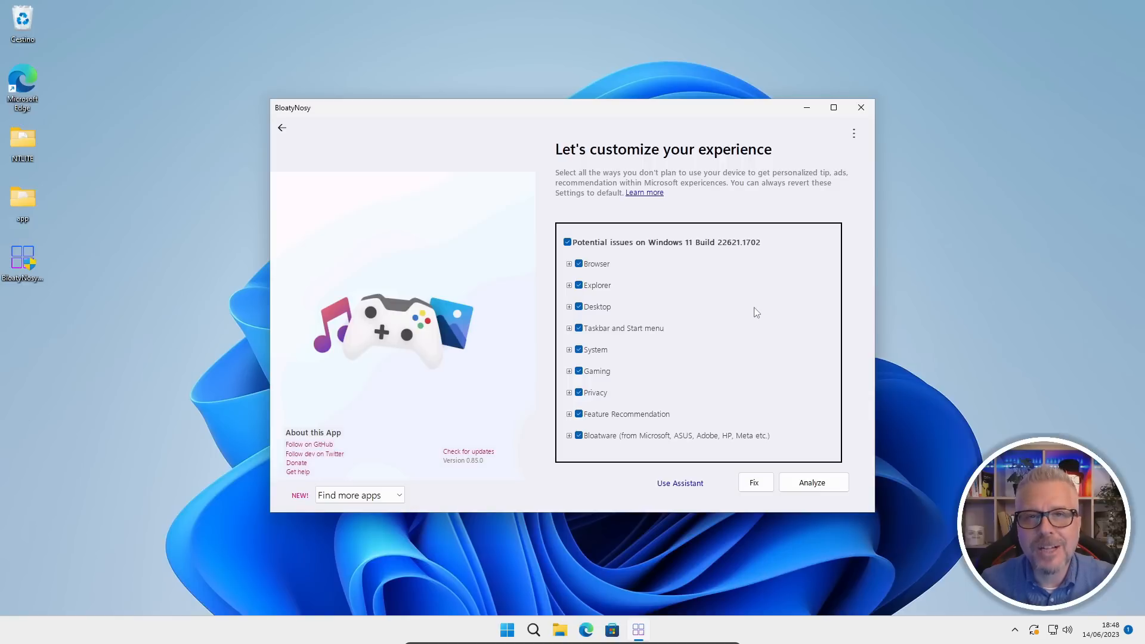
Check BloatyNosy for updates and examine the options inside the Browser category.
click(468, 455)
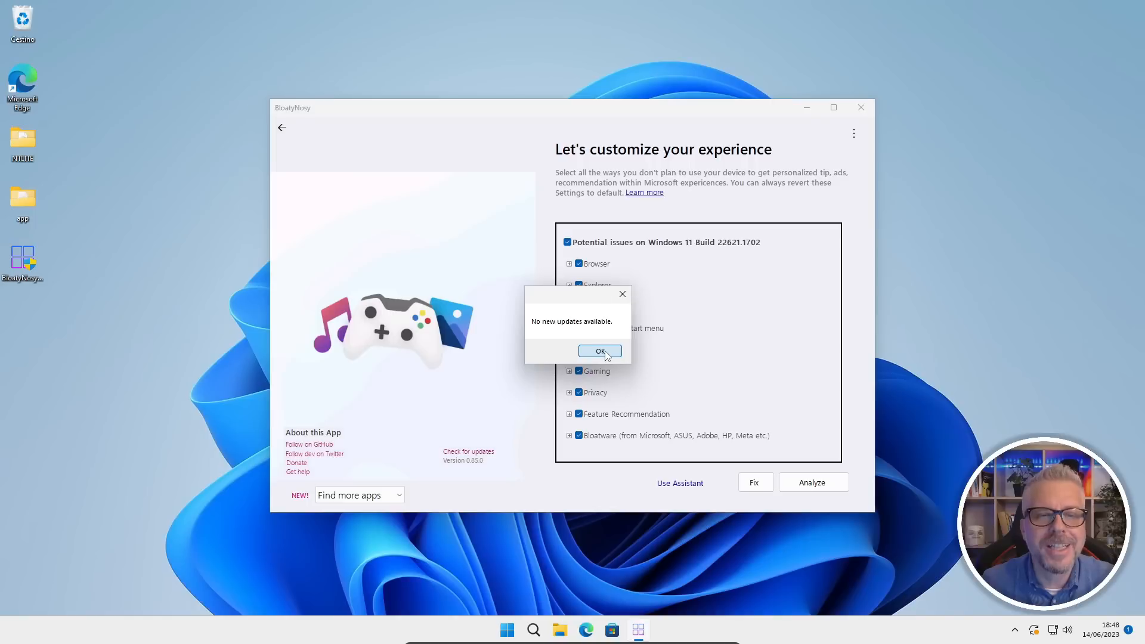
click(600, 351)
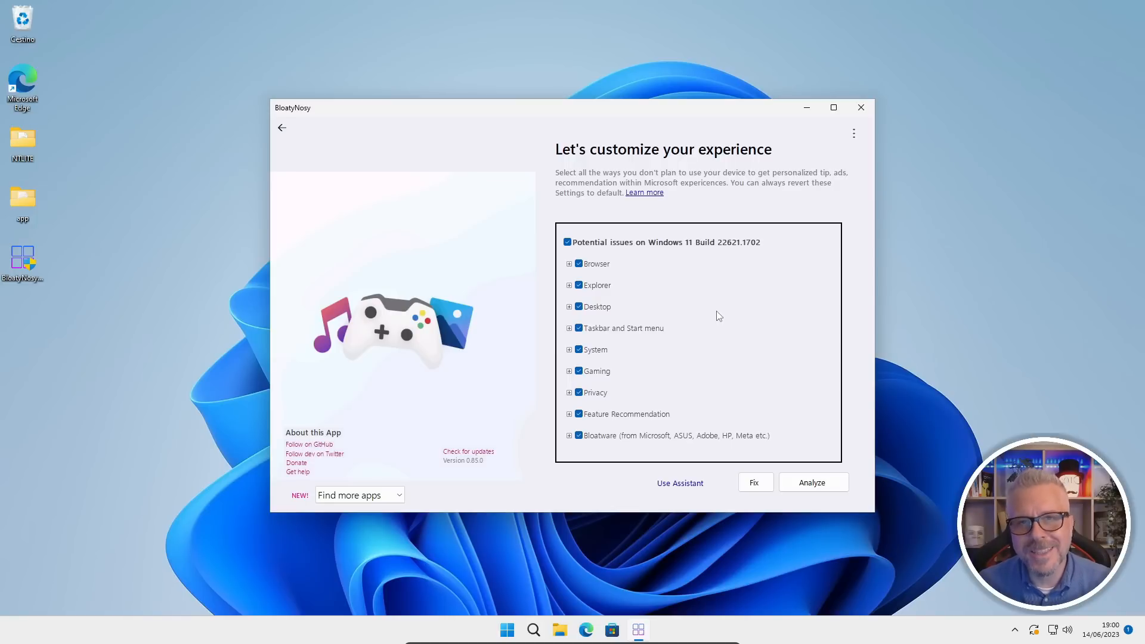
click(569, 265)
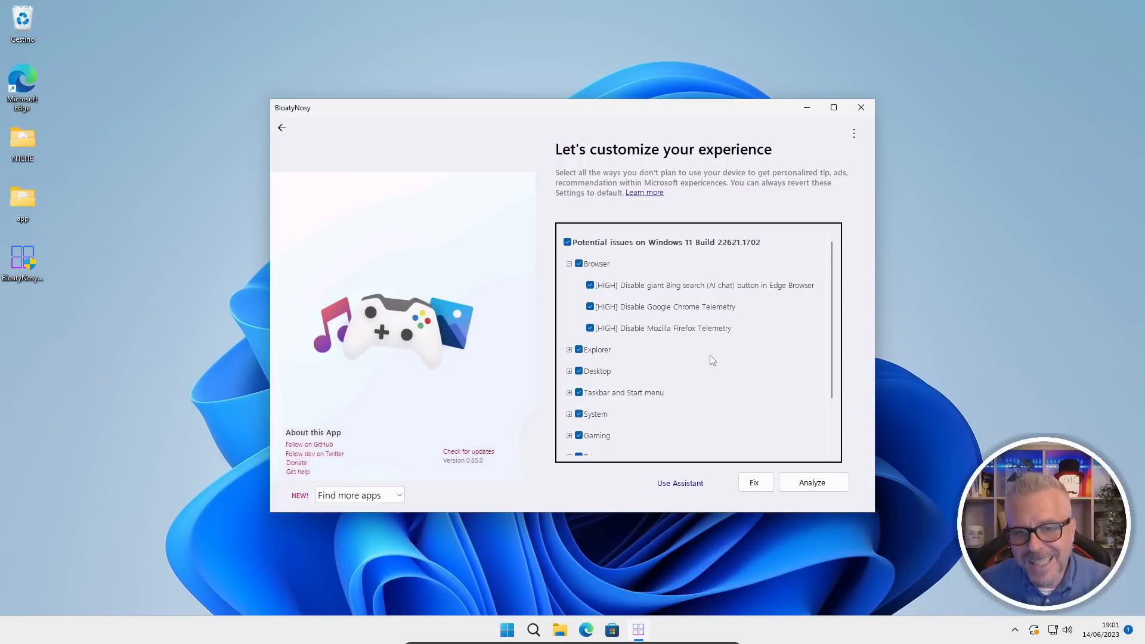
click(569, 264)
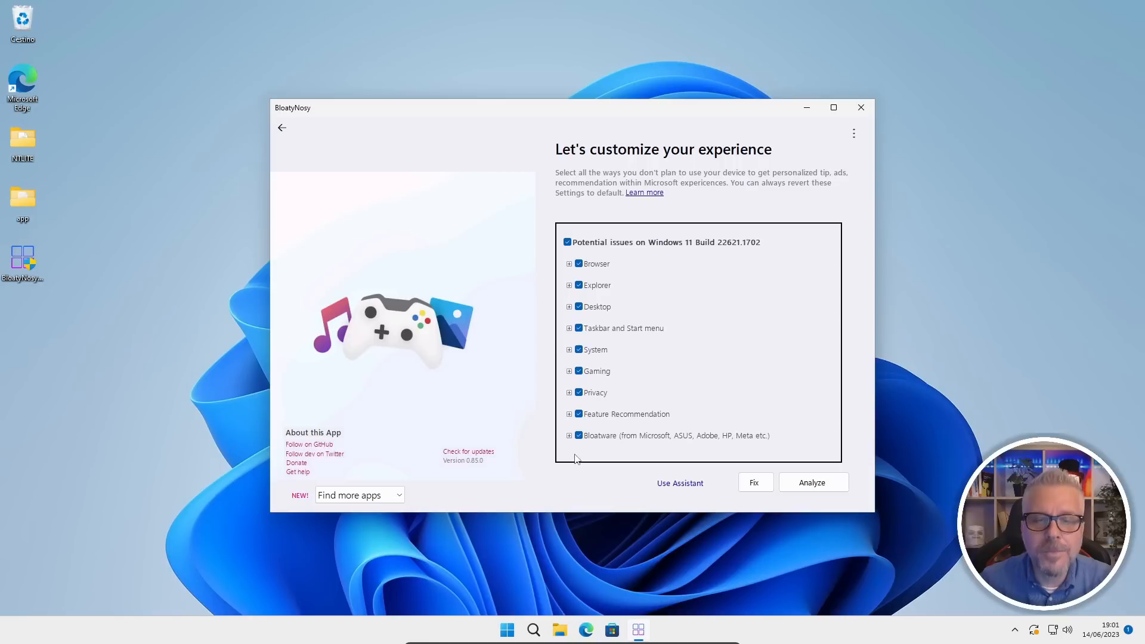
Analyze Windows with all categories selected and examine the Chrome and Firefox telemetry entries in the results.
click(817, 488)
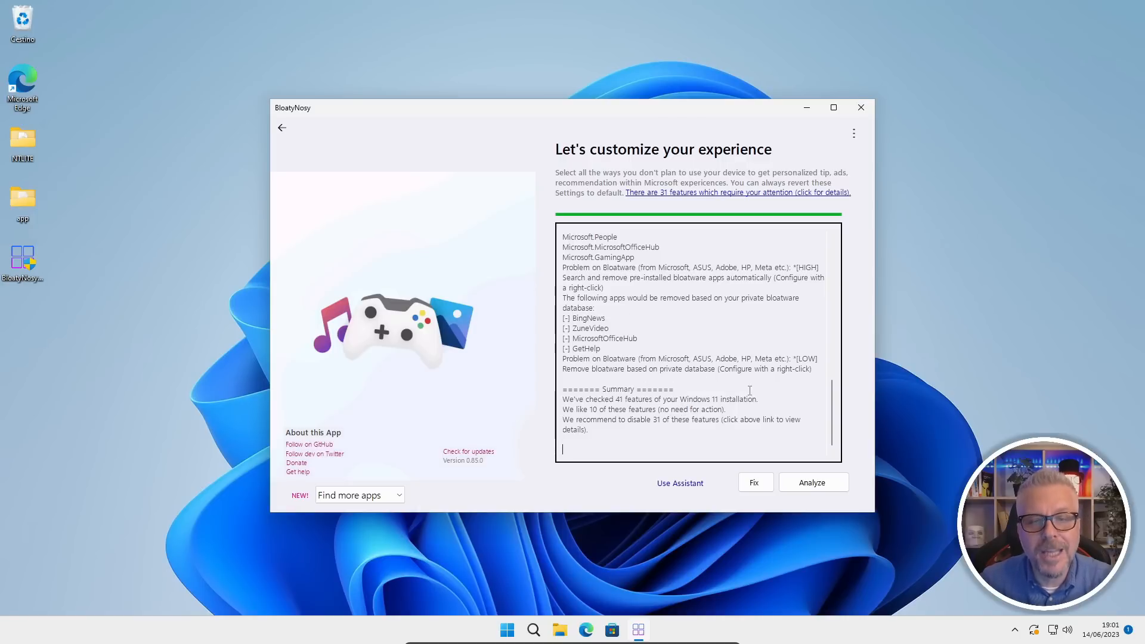
scroll(749, 387, up, 10)
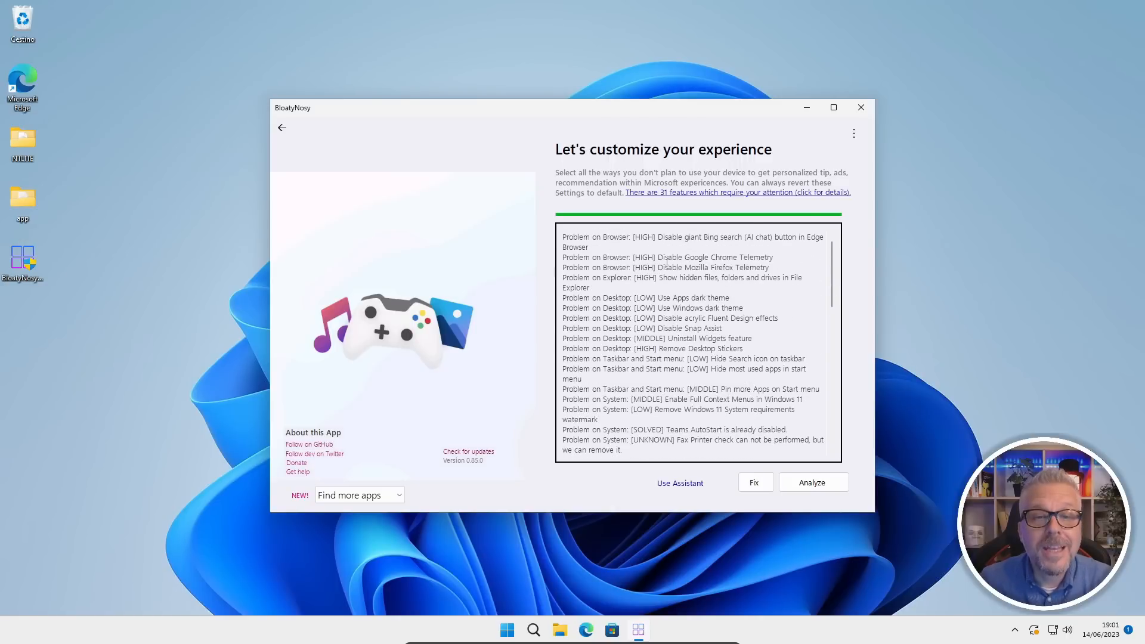
drag(659, 257, 773, 258)
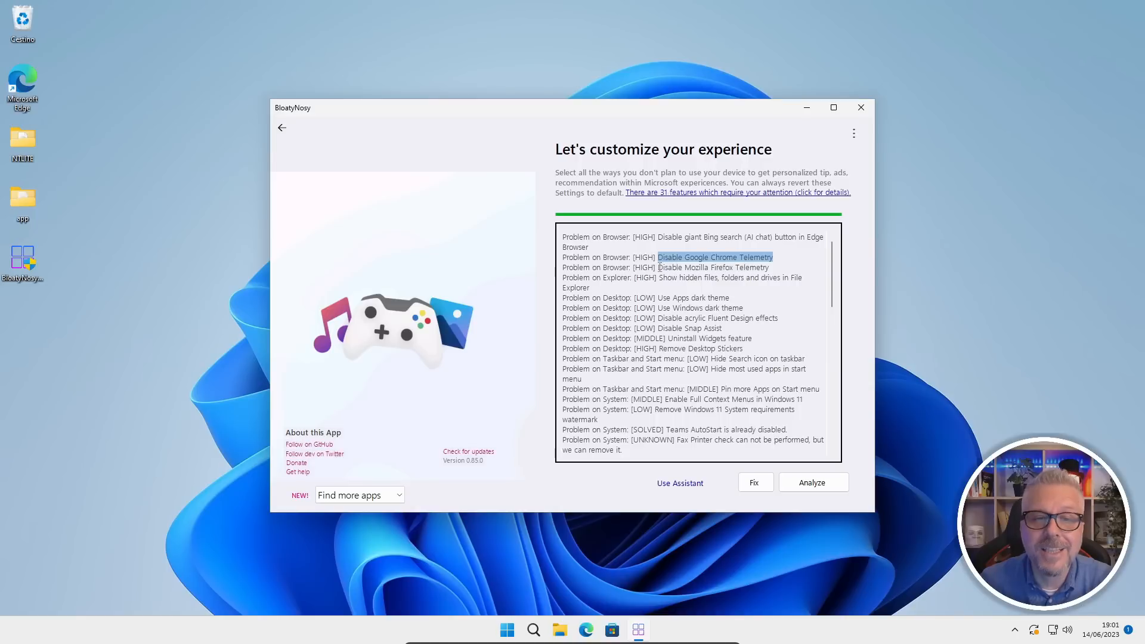
drag(659, 267, 774, 267)
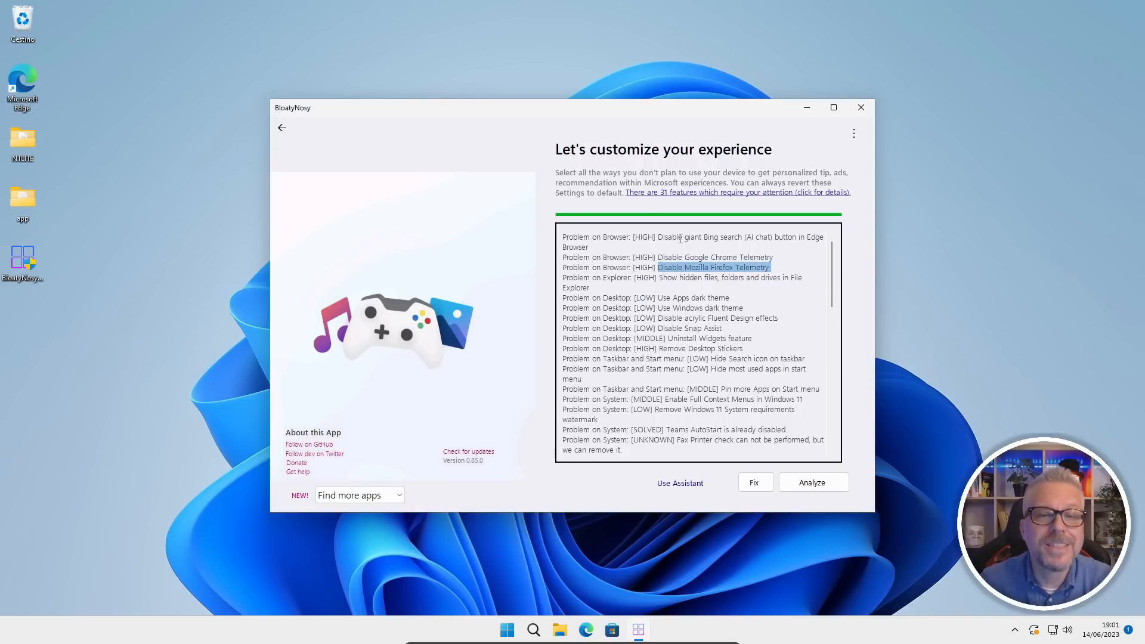
Apply the selected fixes, accept the msstore source agreements with Y, and review the removed apps in the log.
click(755, 486)
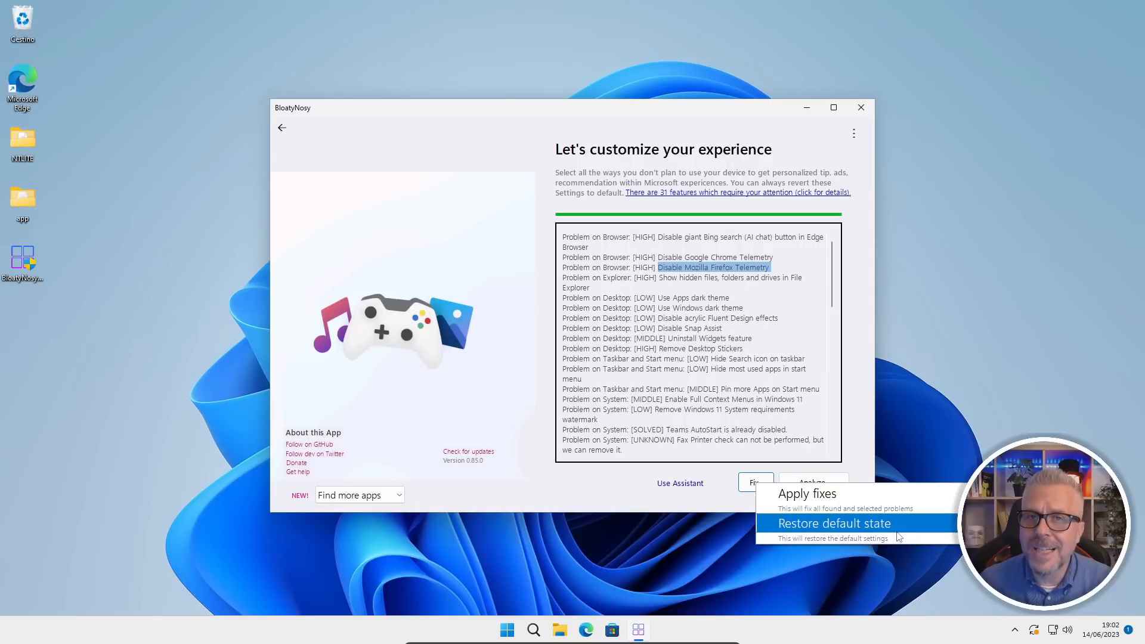
click(832, 500)
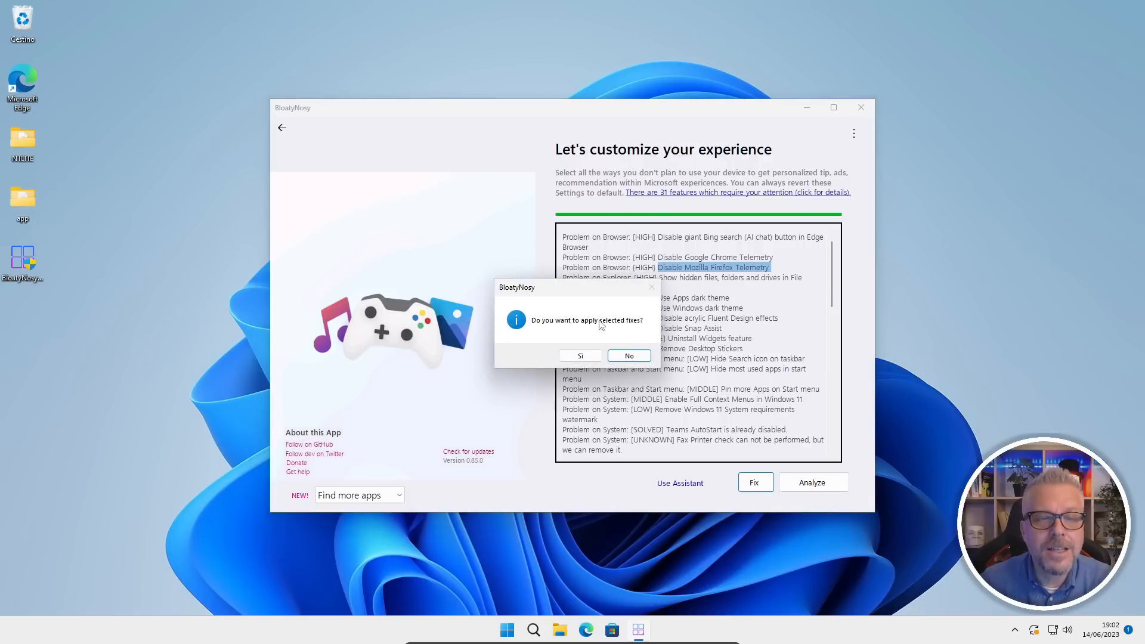
click(579, 356)
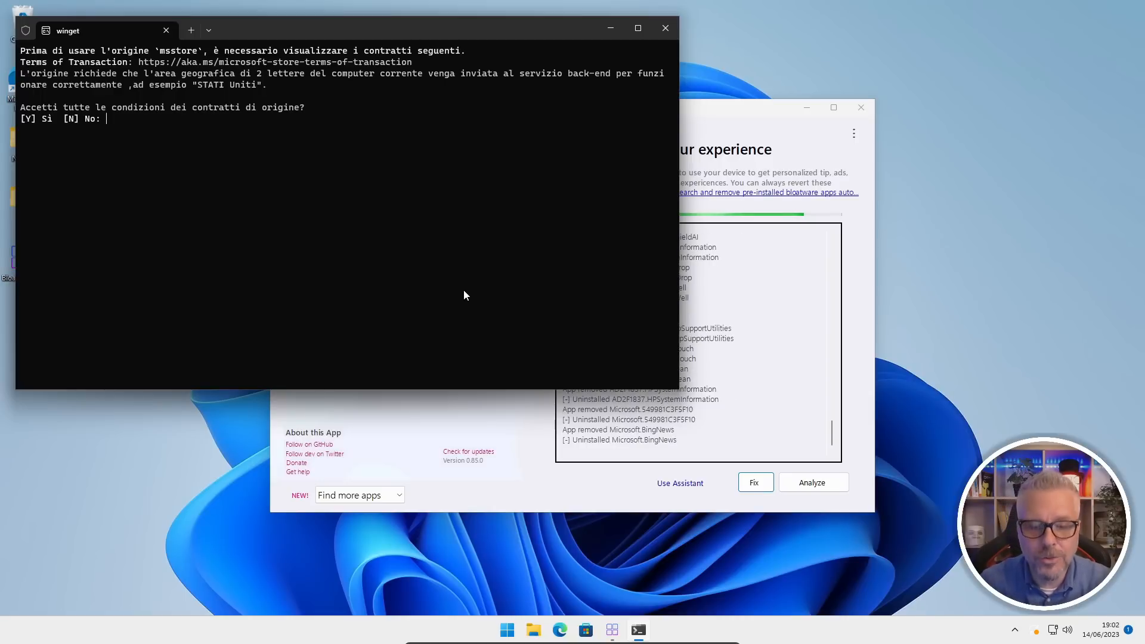
text(Y)
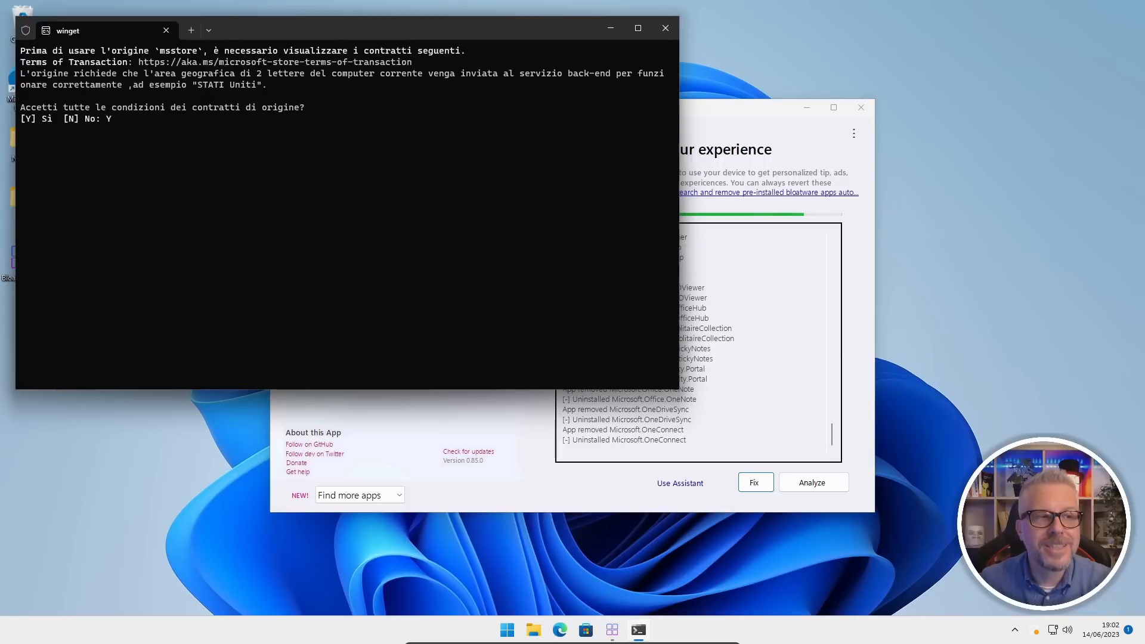
key(Return)
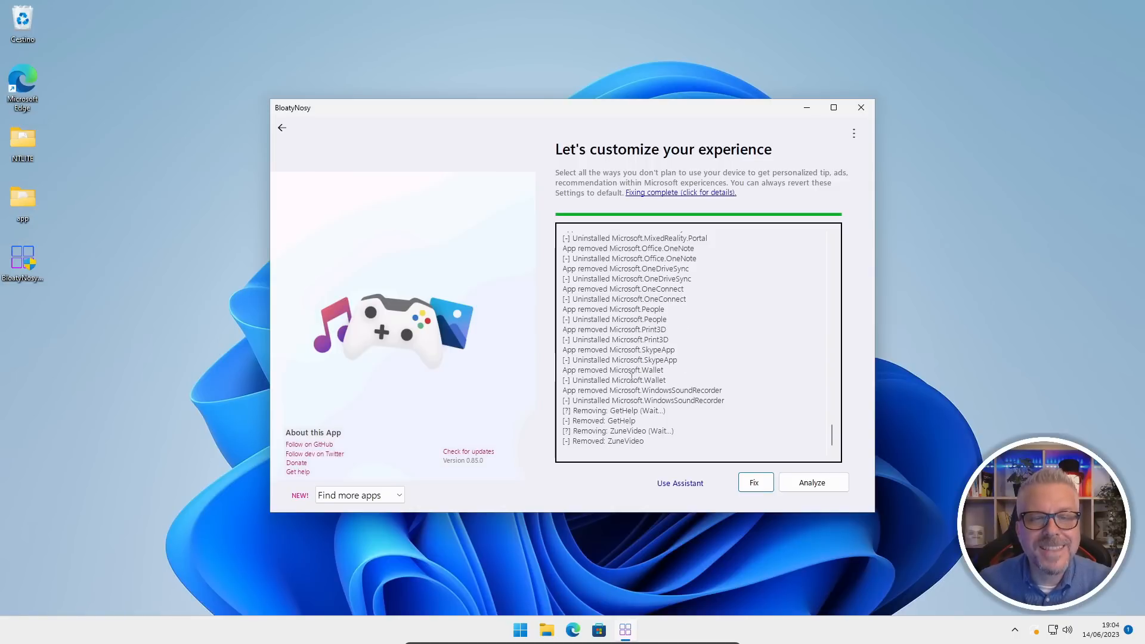
scroll(701, 280, up, 3)
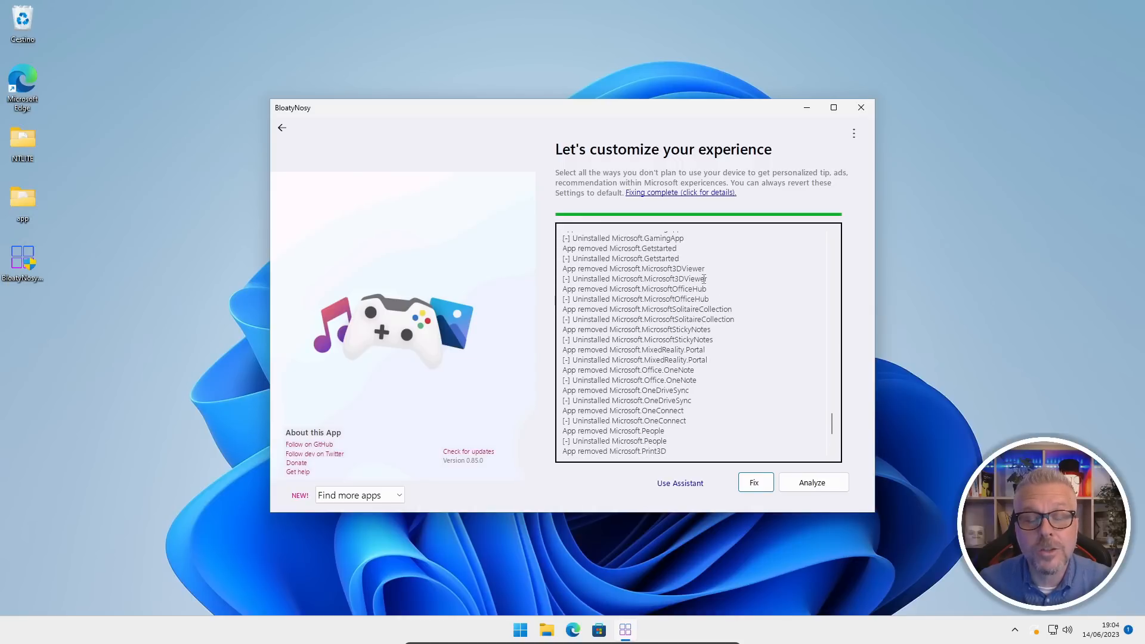
scroll(709, 280, up, 2)
scroll(709, 279, up, 3)
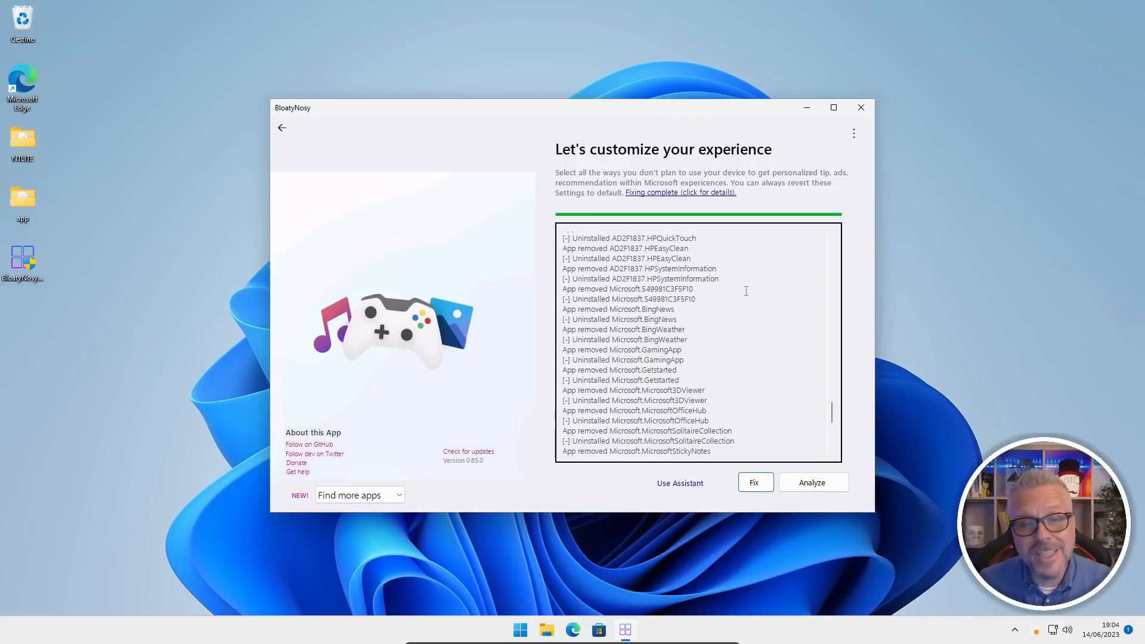
Review the earlier entries in the fix log, then open BloatPilot from the additional apps.
scroll(751, 290, up, 3)
scroll(757, 290, up, 6)
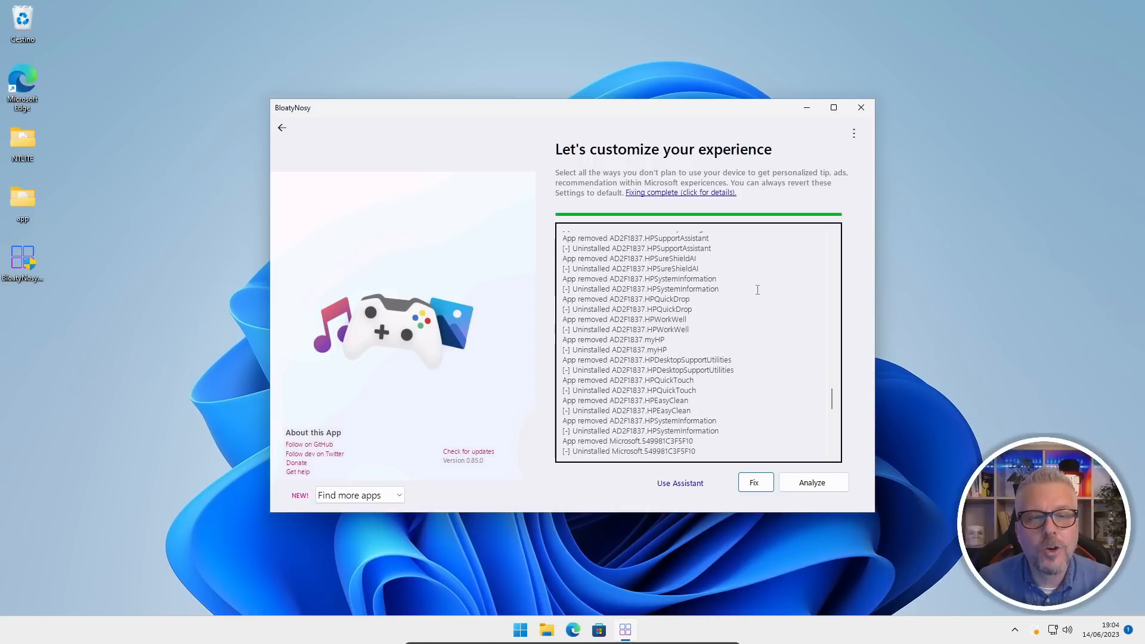
scroll(758, 290, up, 12)
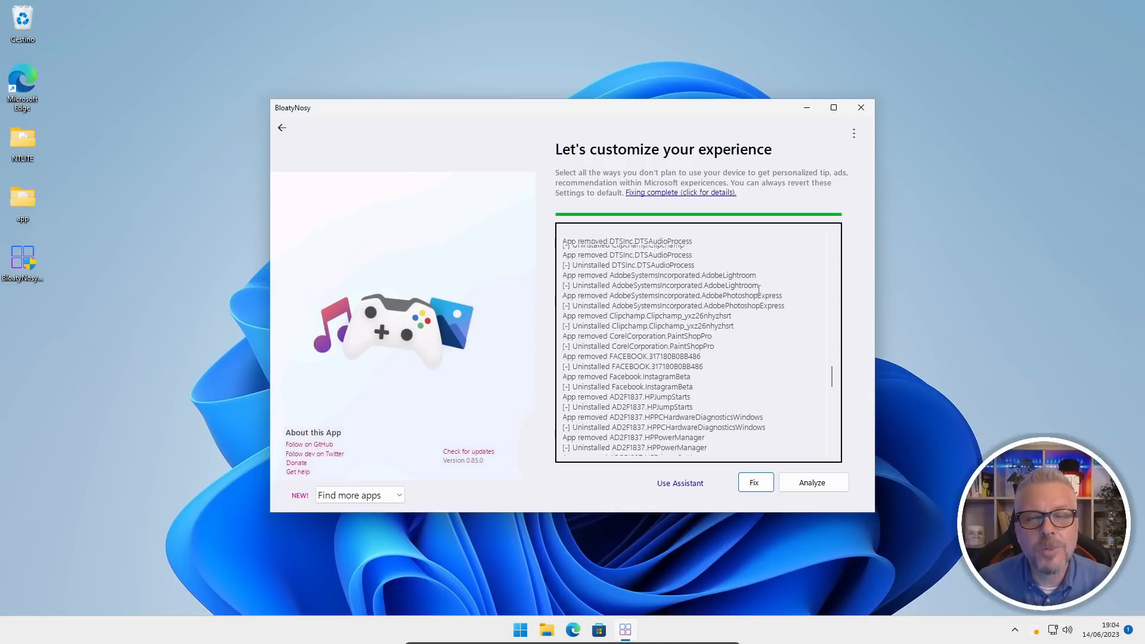
scroll(759, 288, up, 15)
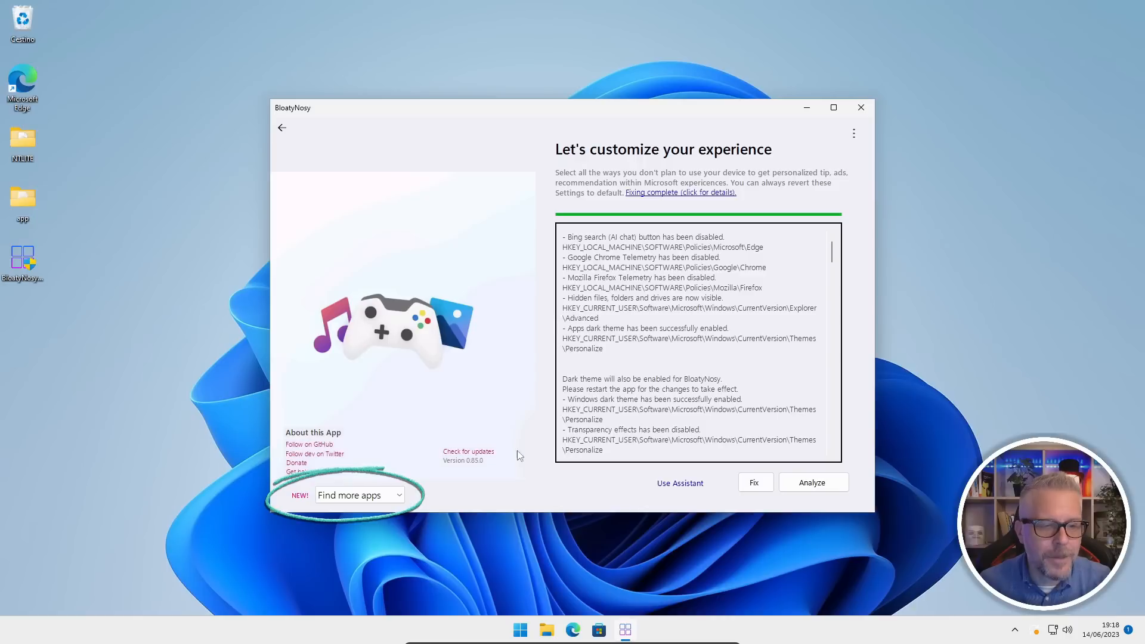
click(400, 498)
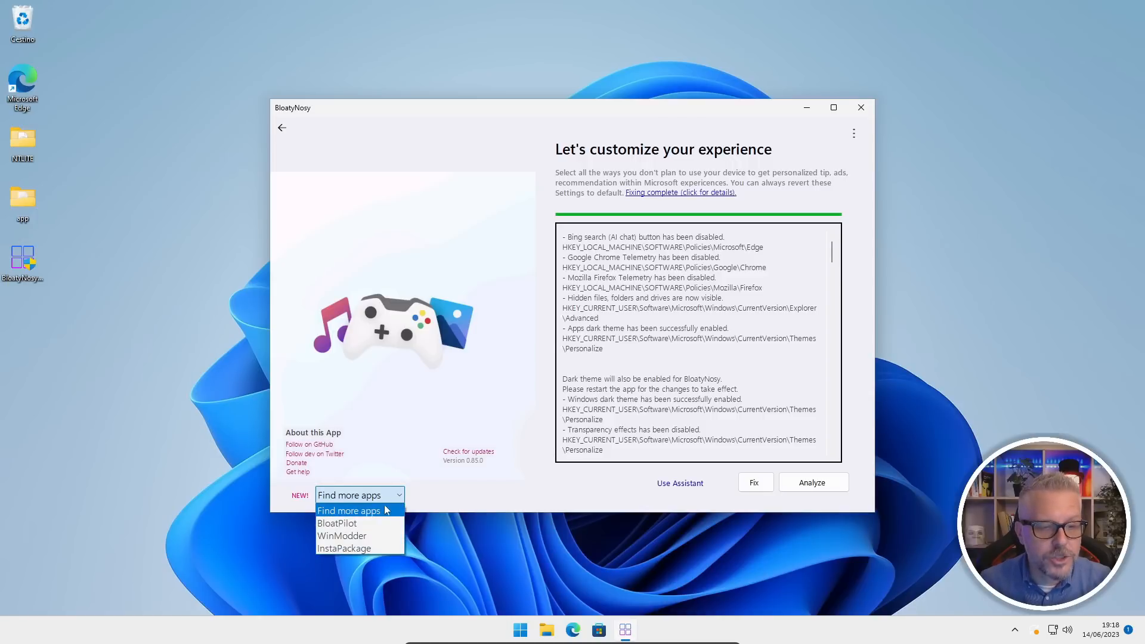
click(353, 525)
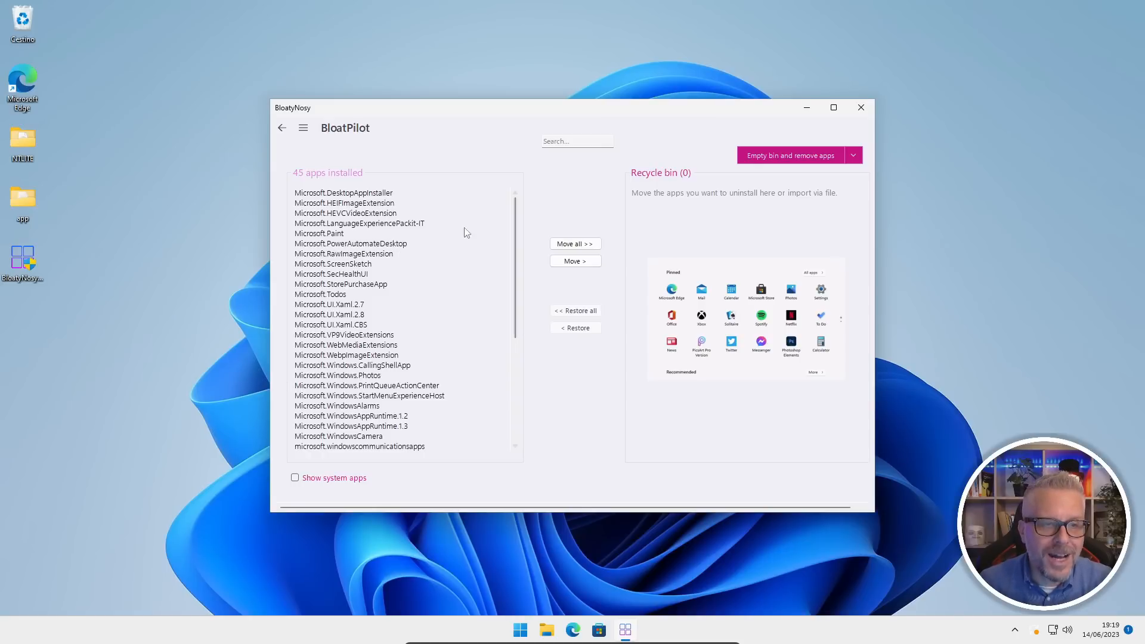
Try moving Microsoft.Xbox.TCUI and then all installed apps into the BloatPilot recycle bin, restoring them each time.
scroll(382, 310, down, 6)
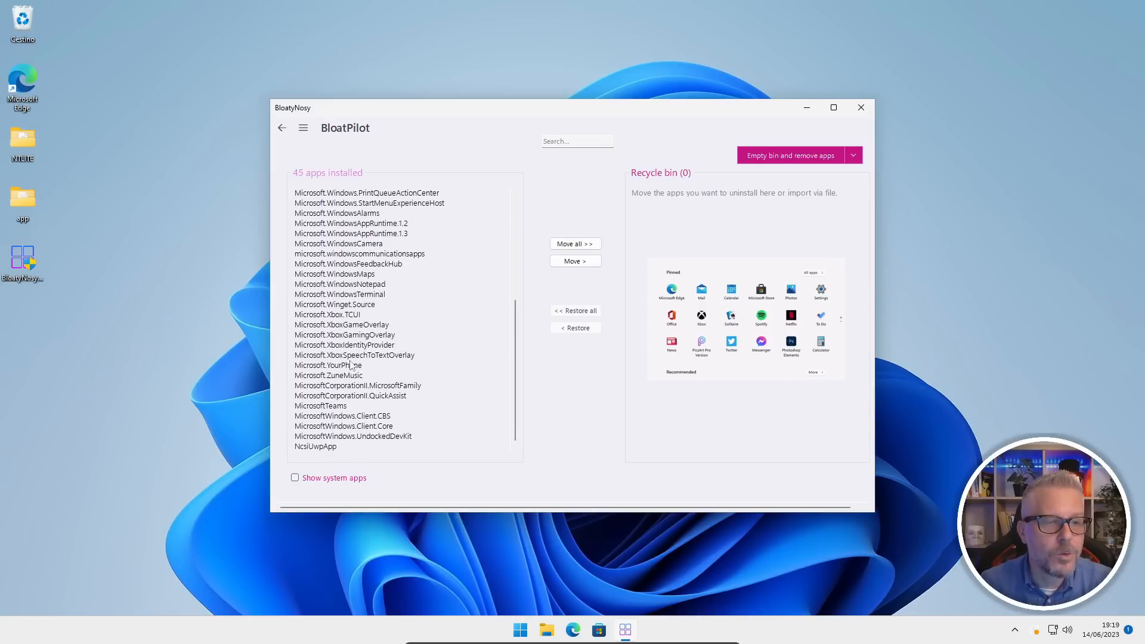
click(332, 317)
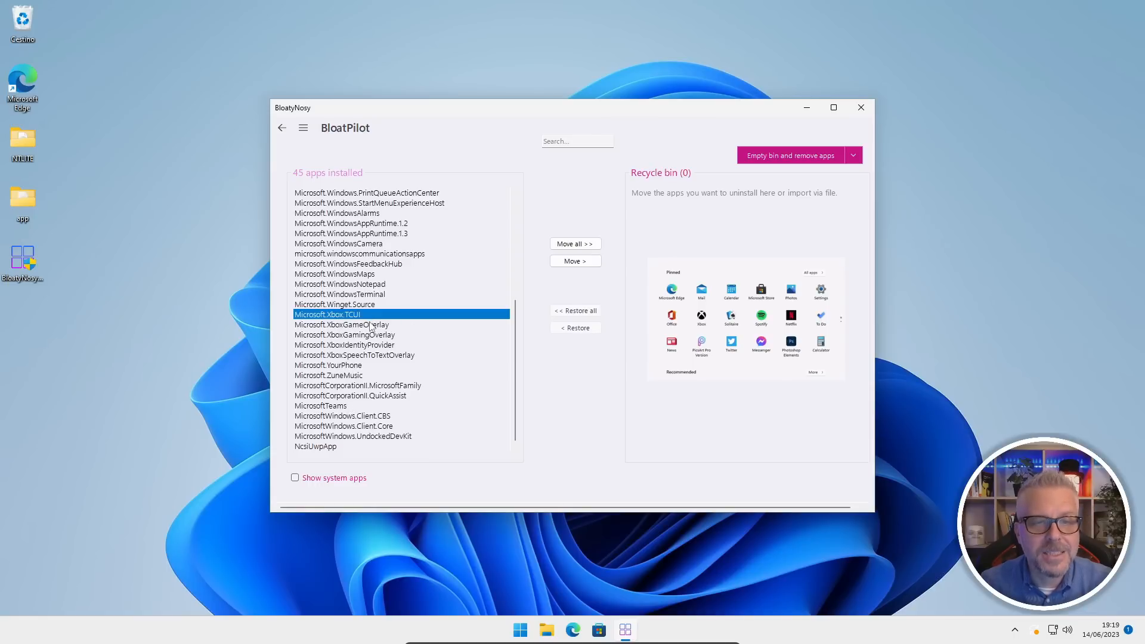
click(583, 265)
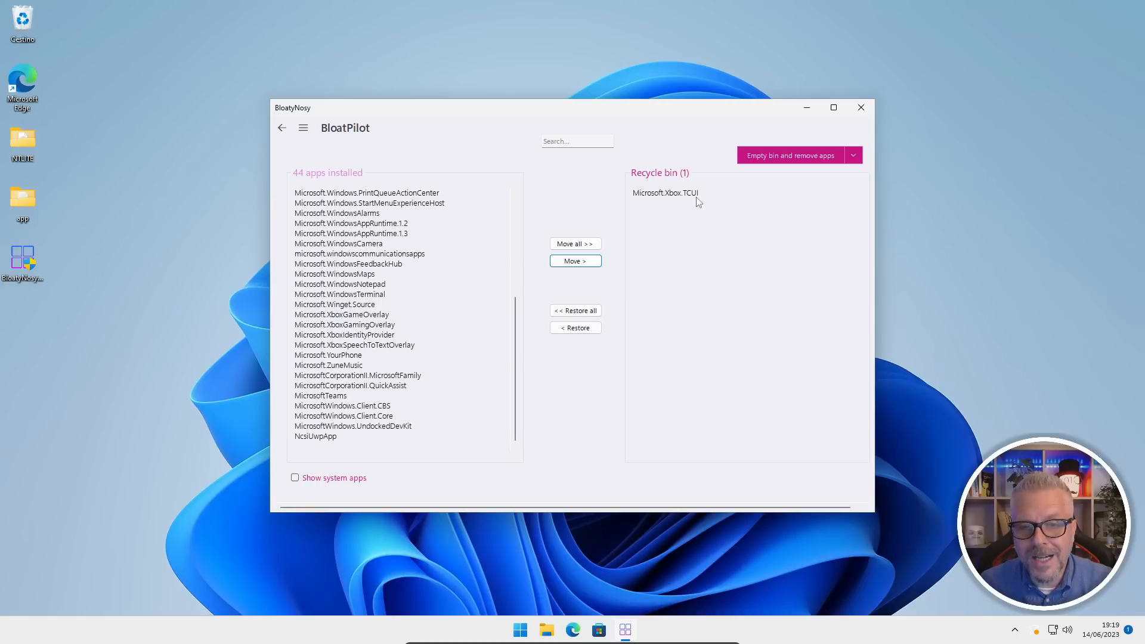
click(594, 313)
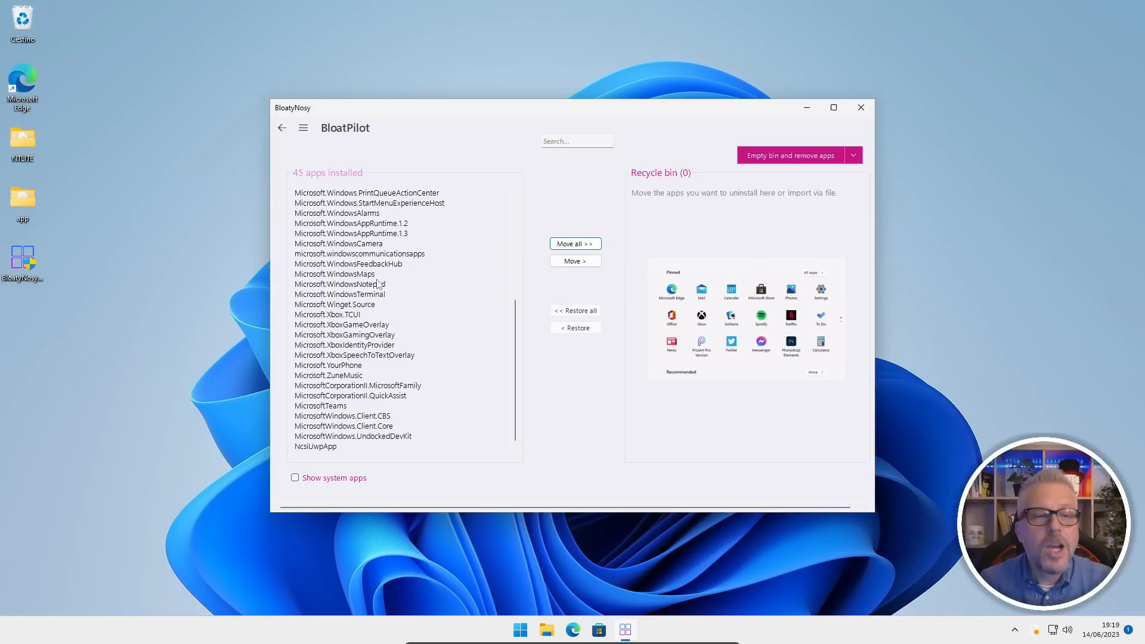
click(592, 245)
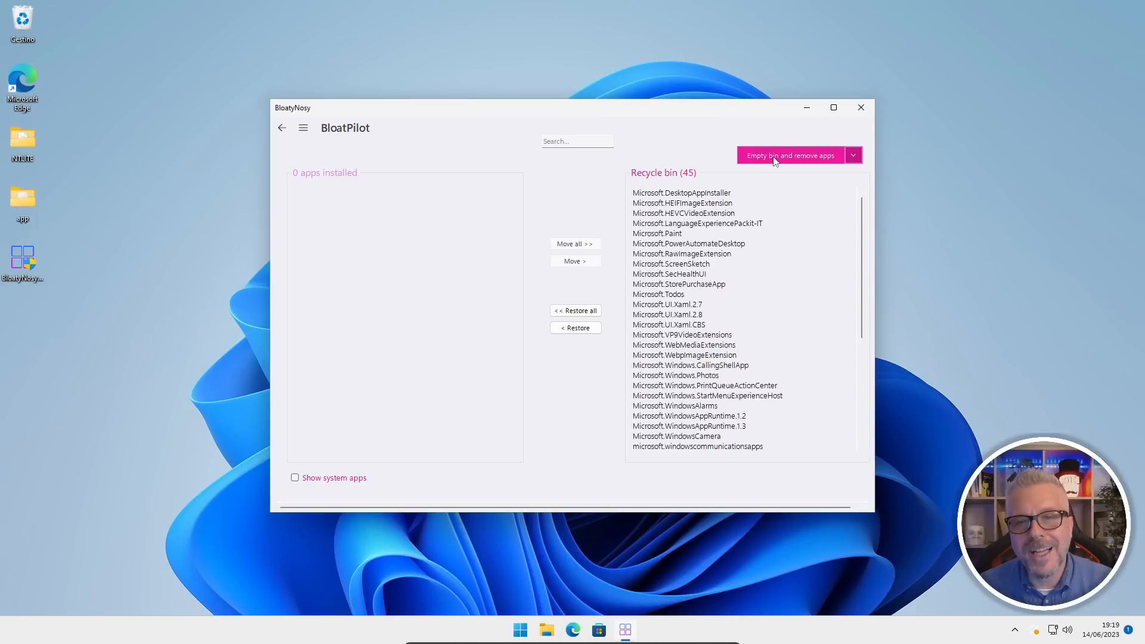
click(579, 311)
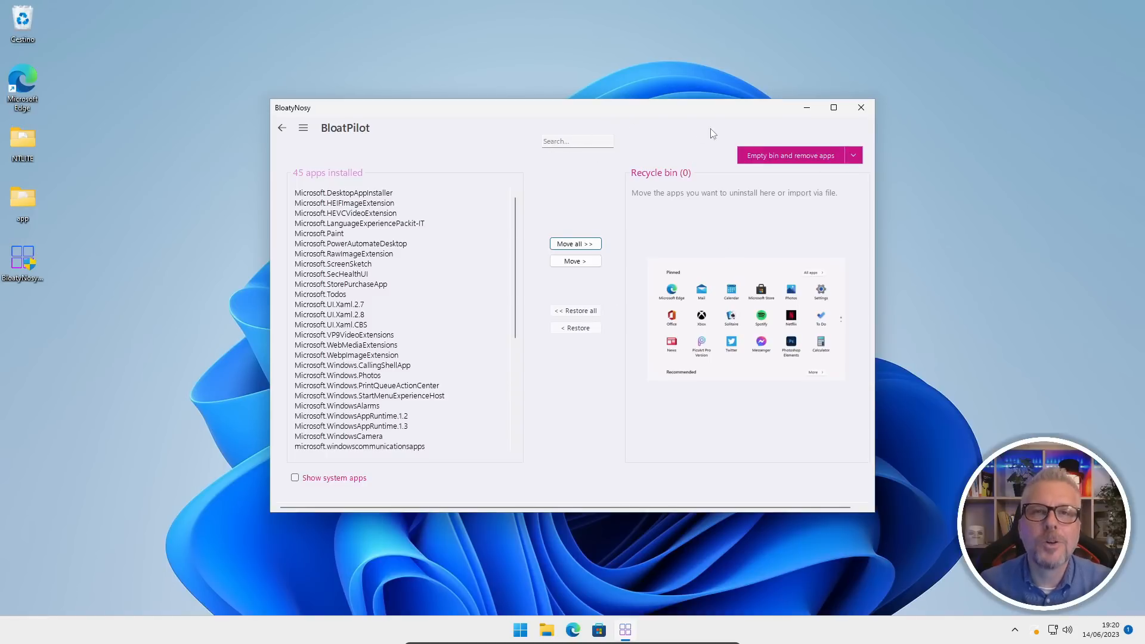
Add the 10 most hated apps of Windows 11 to the recycle bin and empty it to remove them.
click(854, 158)
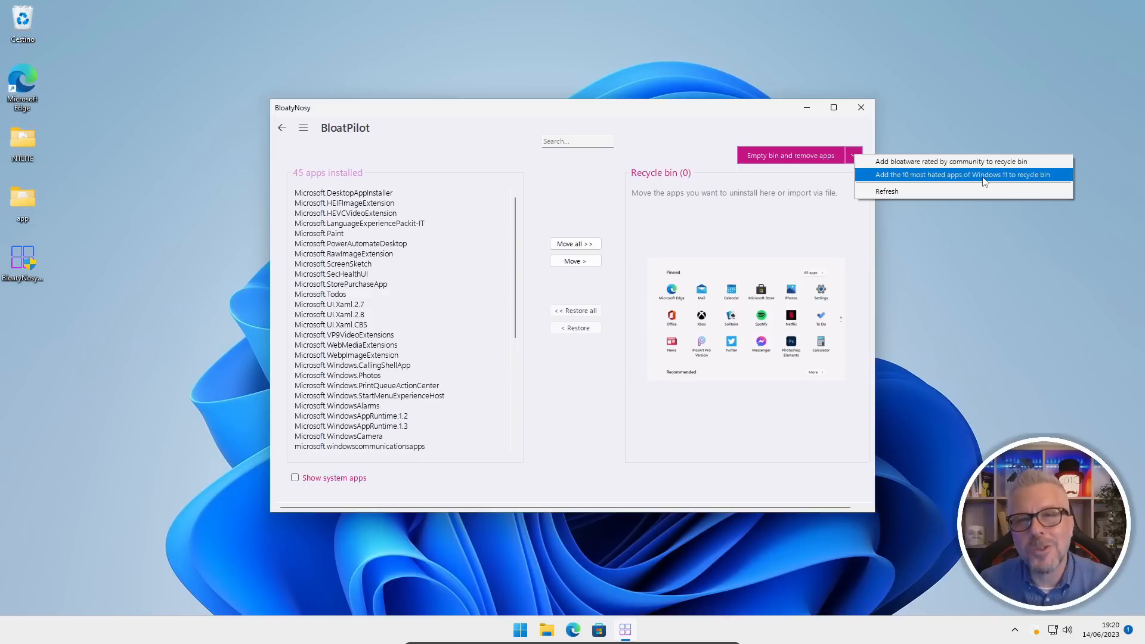
click(952, 181)
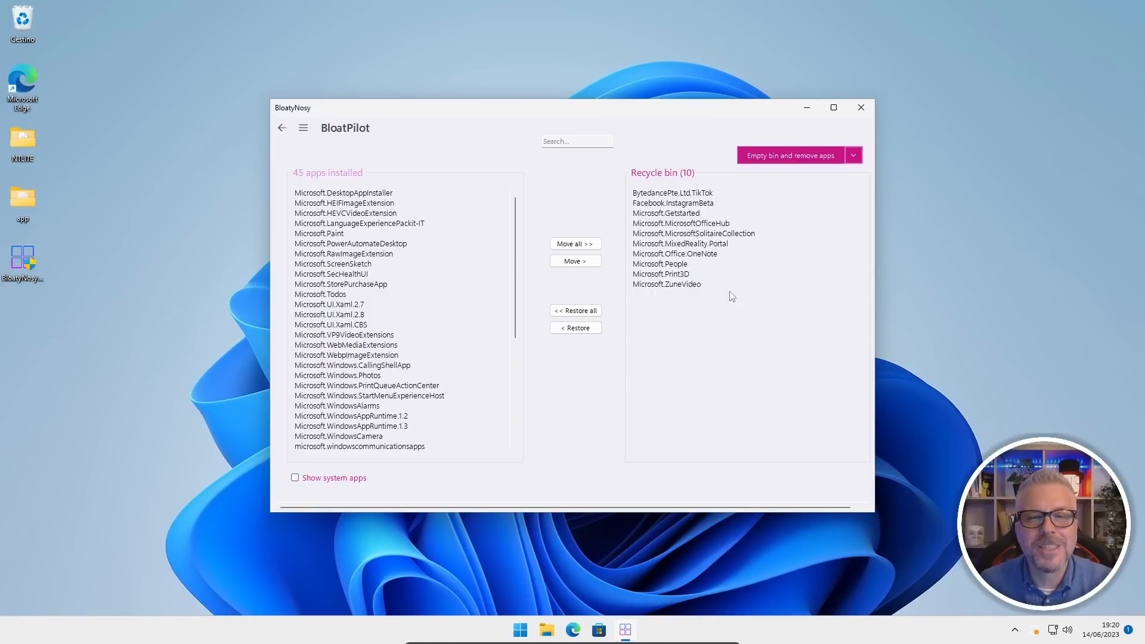
click(799, 156)
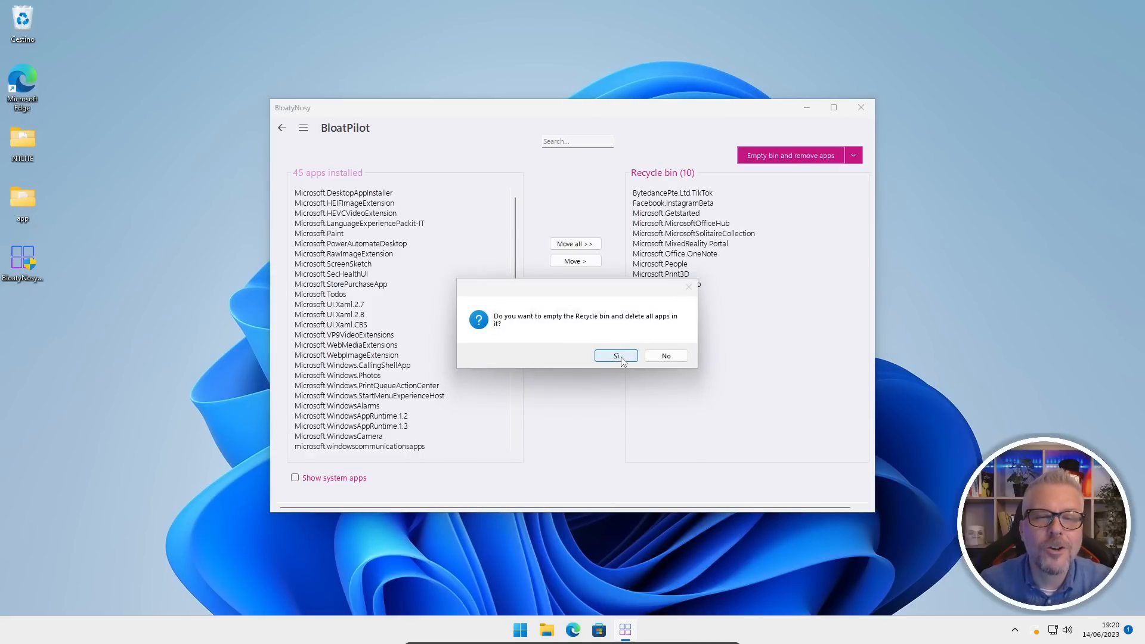
click(621, 357)
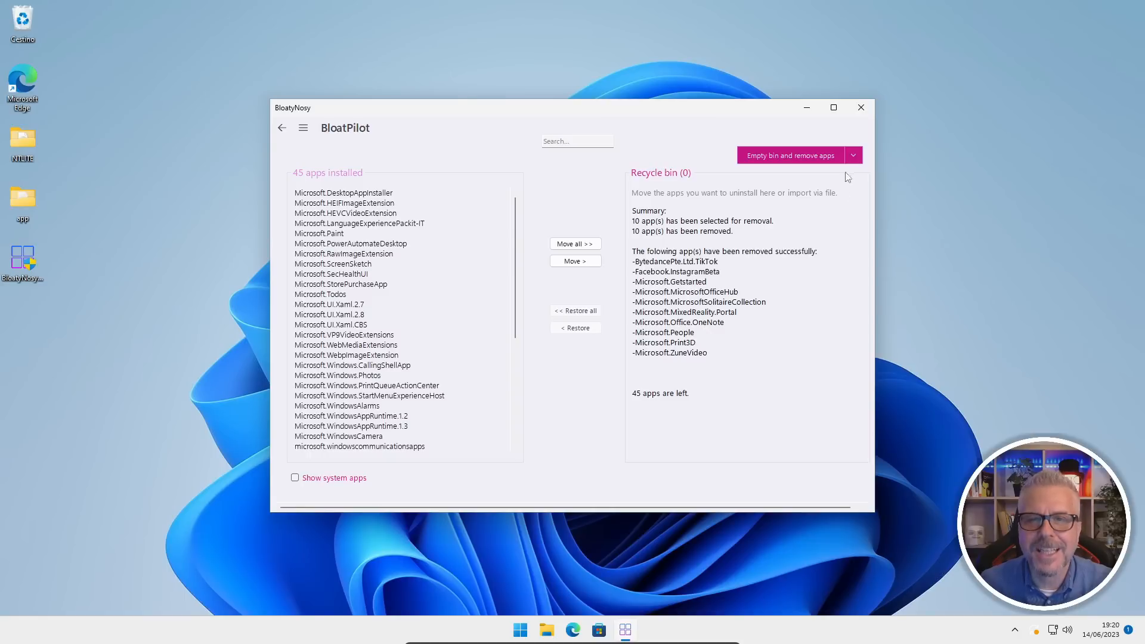
Add the bloatware rated by the community to the recycle bin, review the list and remove all of its apps.
click(854, 155)
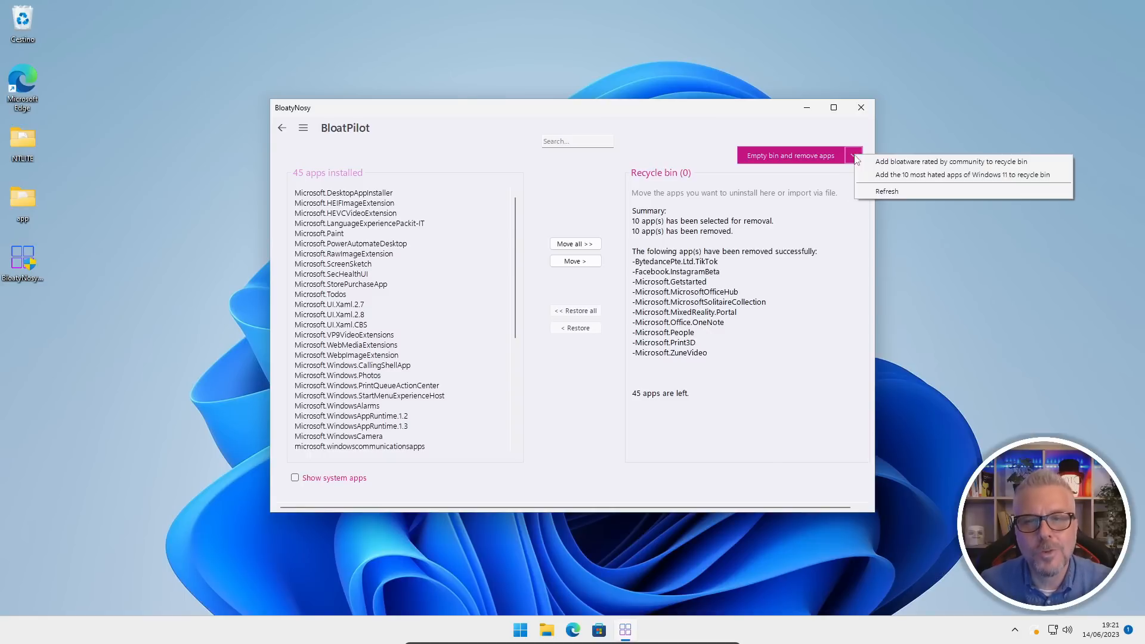
click(934, 163)
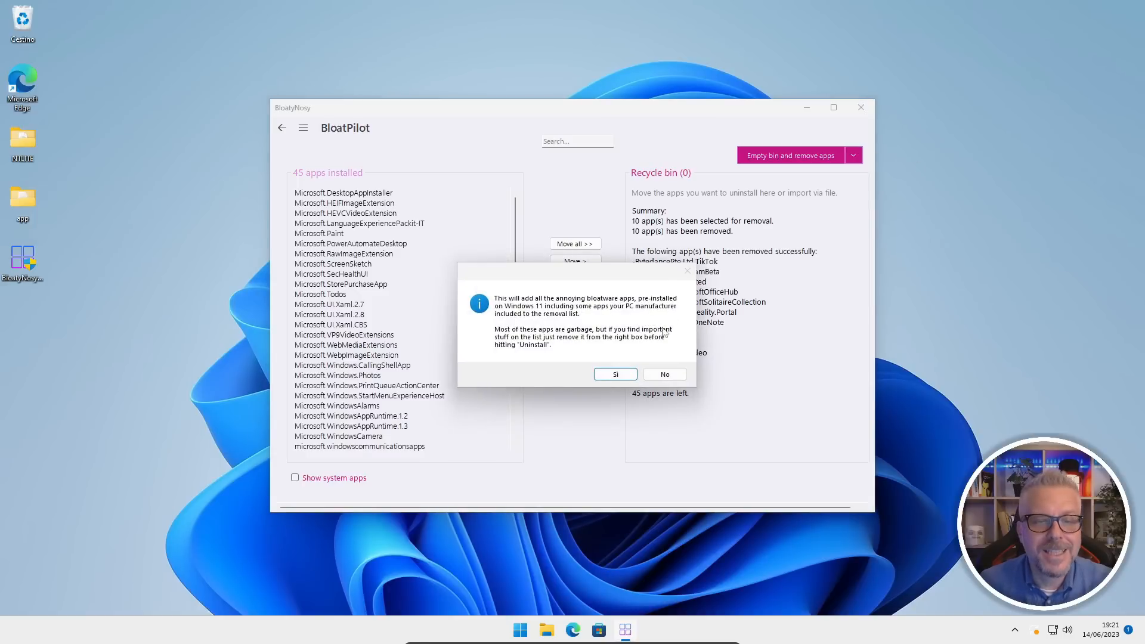
click(616, 375)
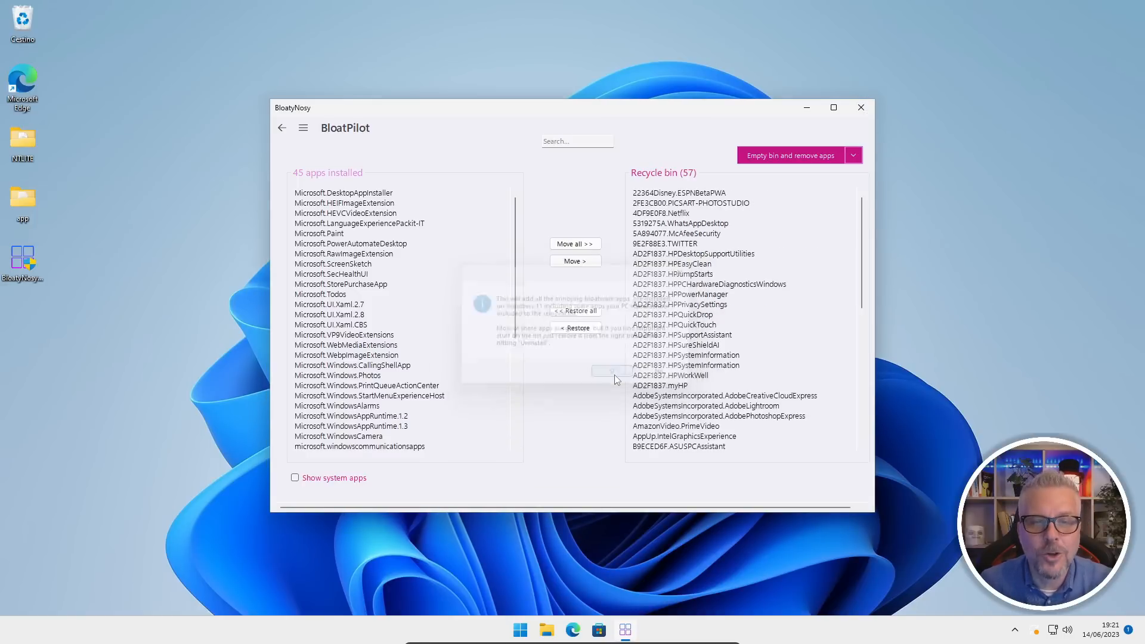
scroll(738, 273, down, 10)
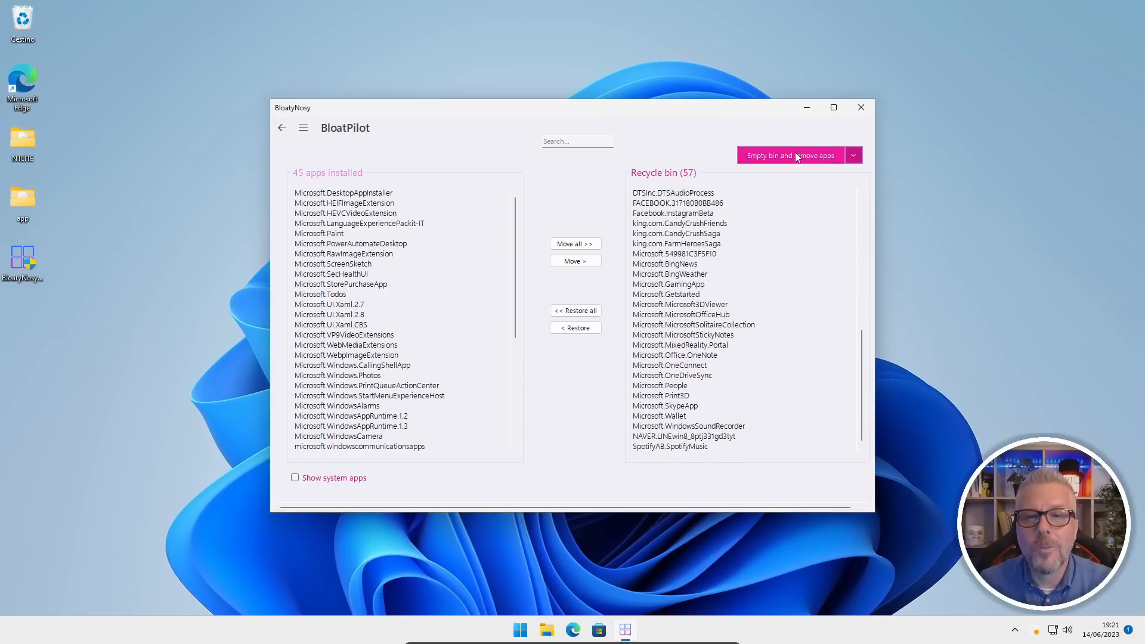
click(768, 161)
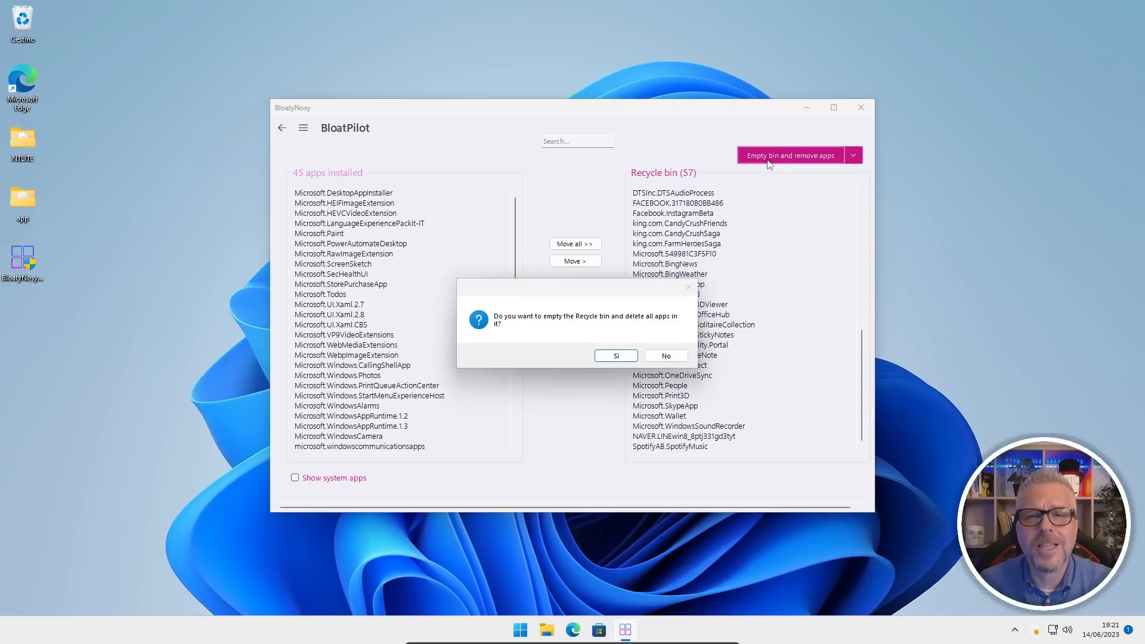
click(629, 358)
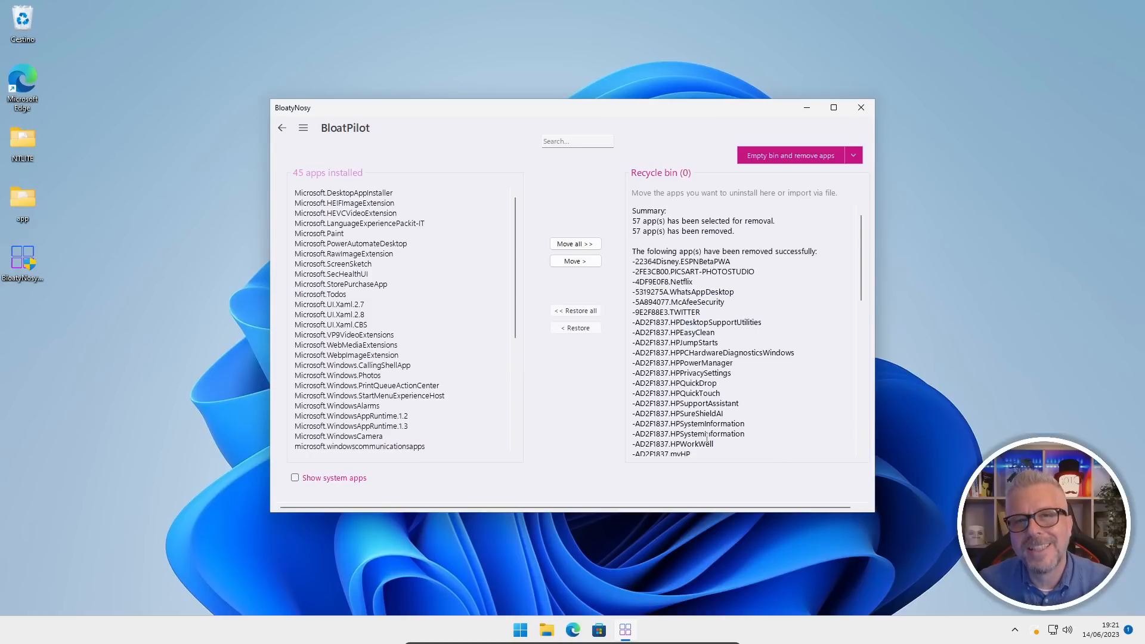
Move all remaining installed apps to the recycle bin and empty it to uninstall them.
click(570, 246)
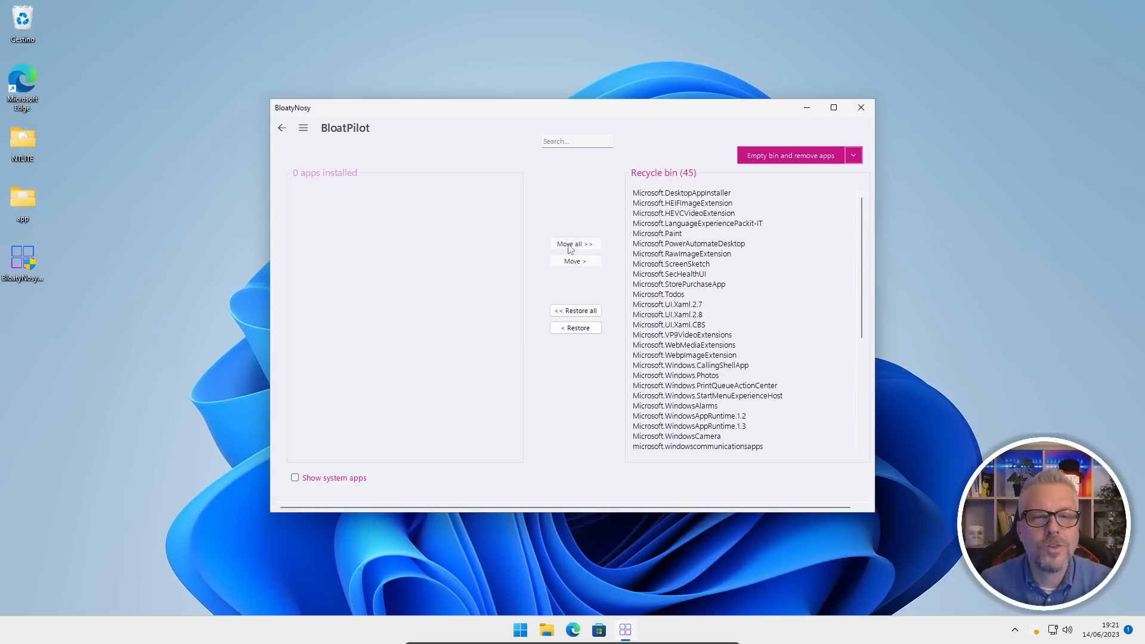
click(805, 160)
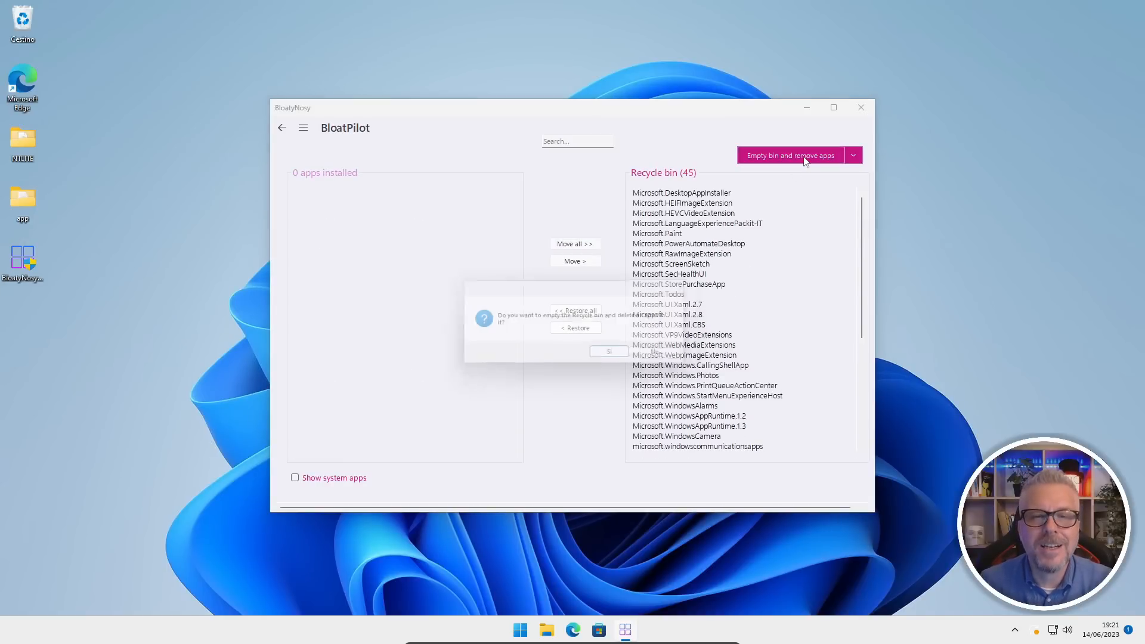
click(616, 358)
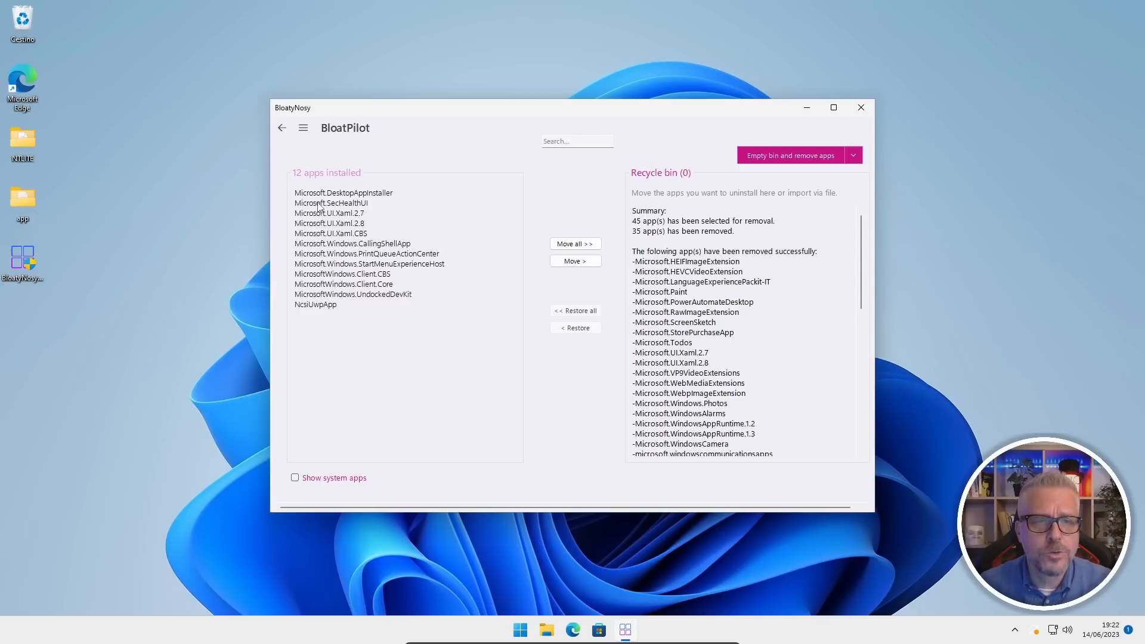
Return to the list of potential Windows 11 issues and examine its categories down to System.
click(281, 130)
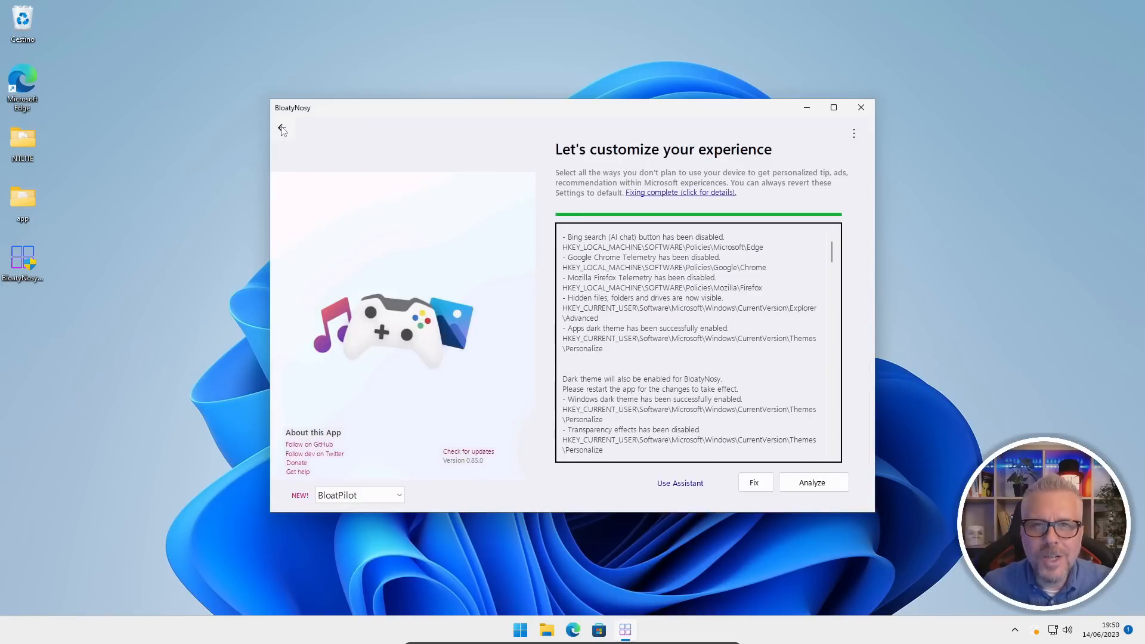
click(283, 131)
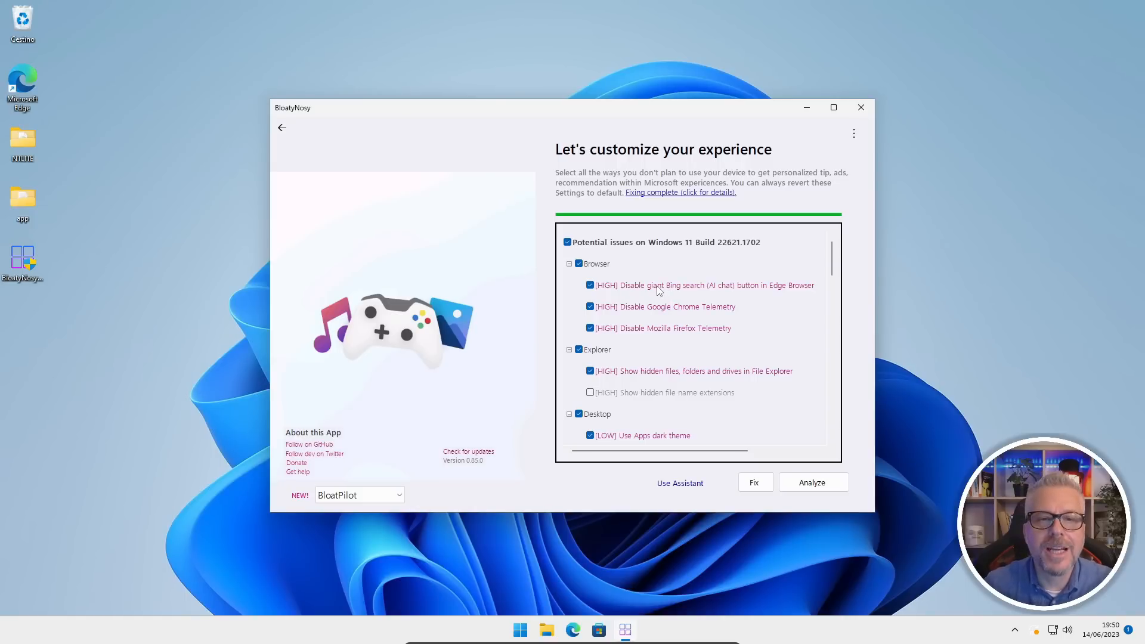
scroll(663, 309, down, 5)
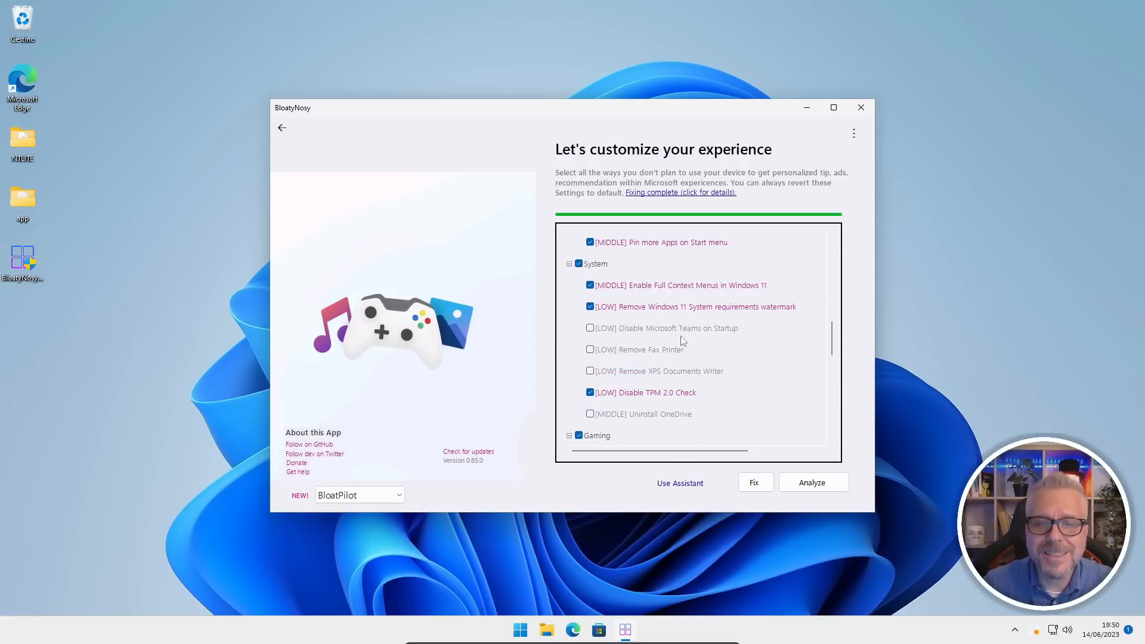
Open the Assistant, jump to the WallpapersNSounds page and browse the neighbouring guide pages forward and back.
click(678, 485)
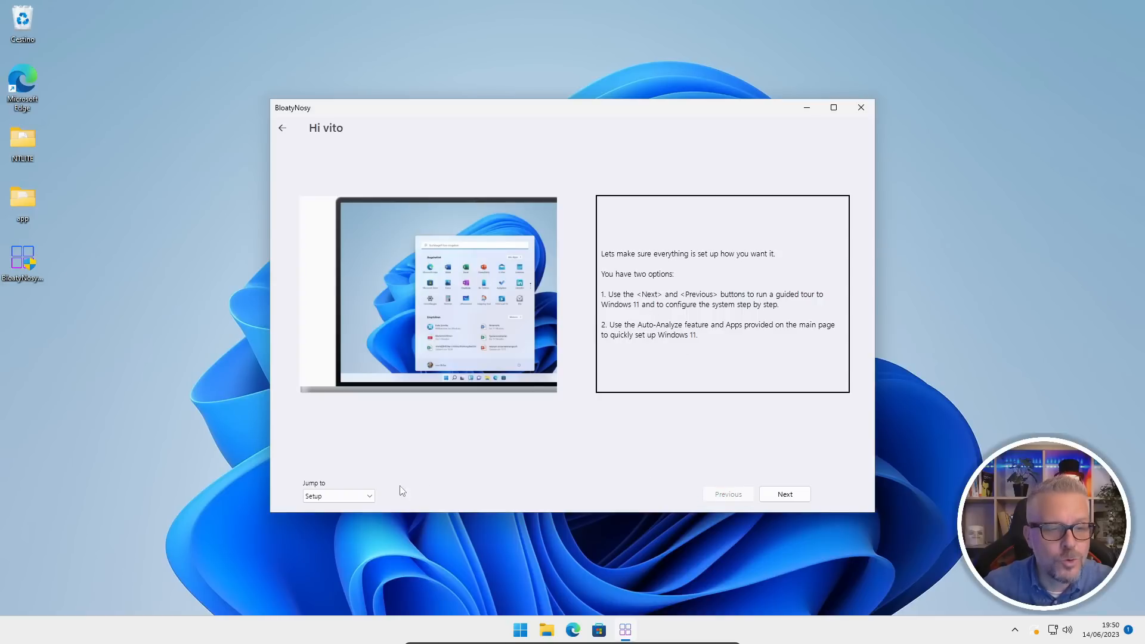
click(369, 496)
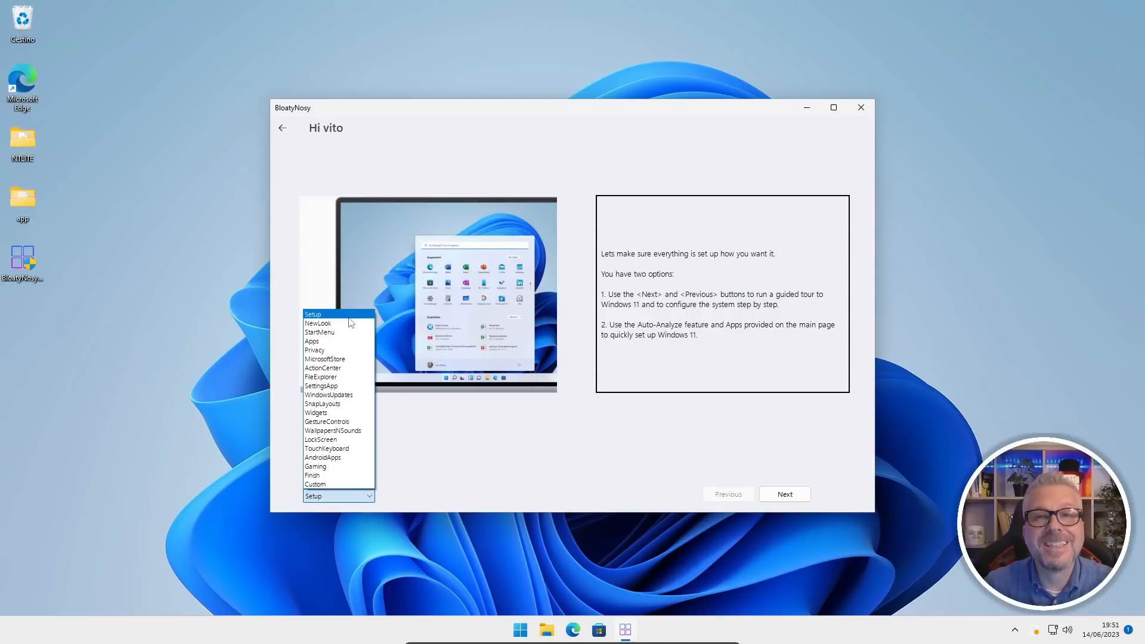
click(568, 449)
click(369, 495)
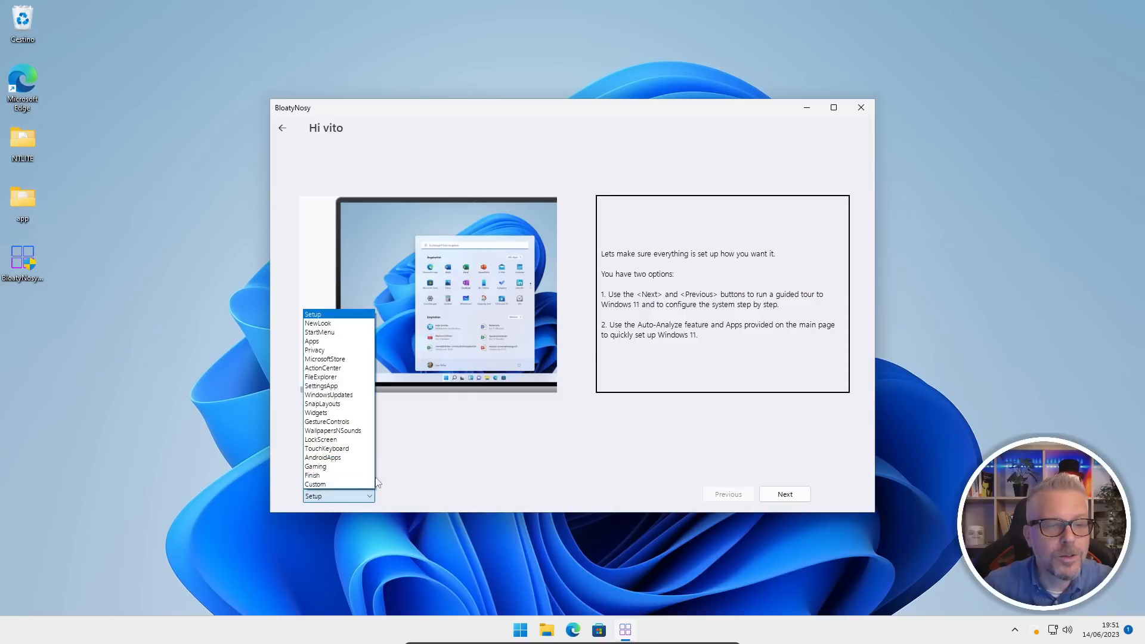
click(337, 430)
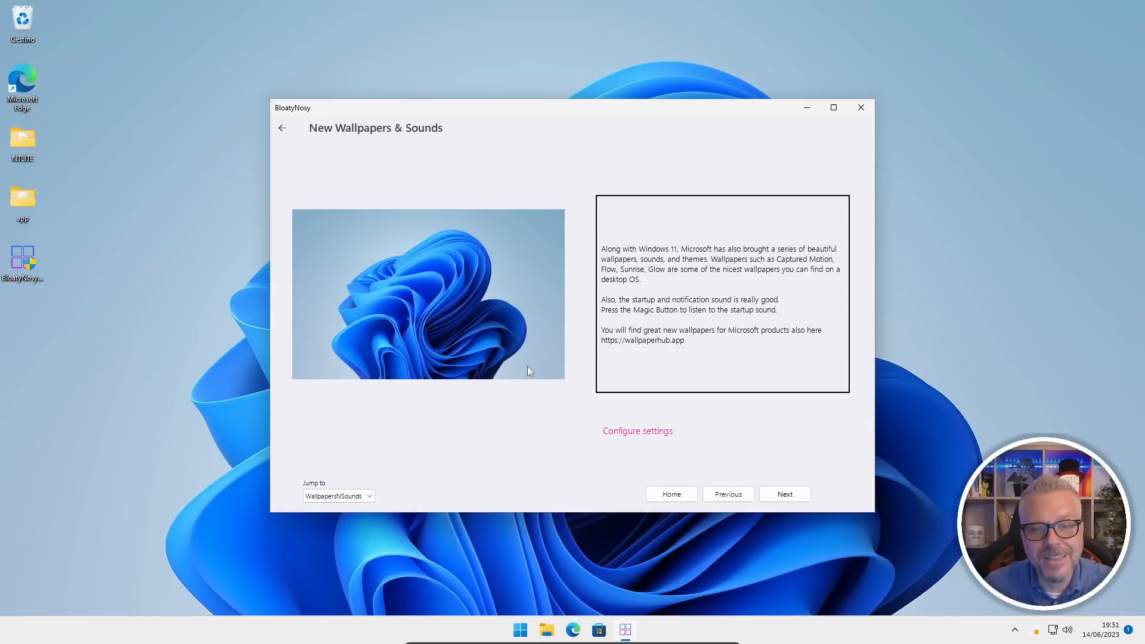
click(786, 497)
click(787, 497)
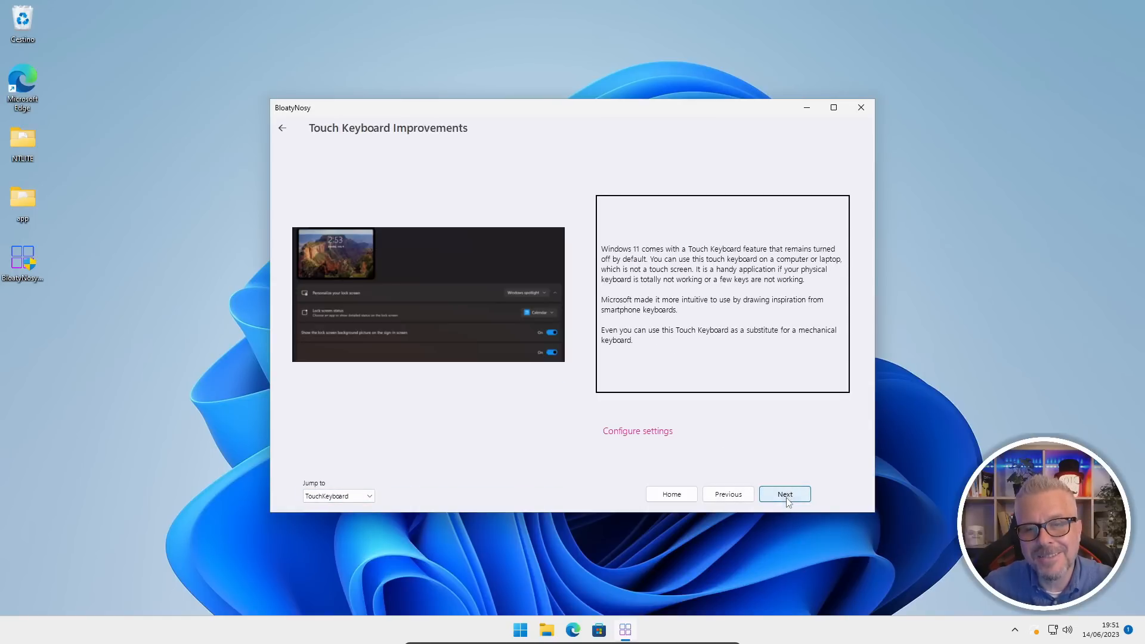
click(727, 495)
click(727, 495)
click(727, 495)
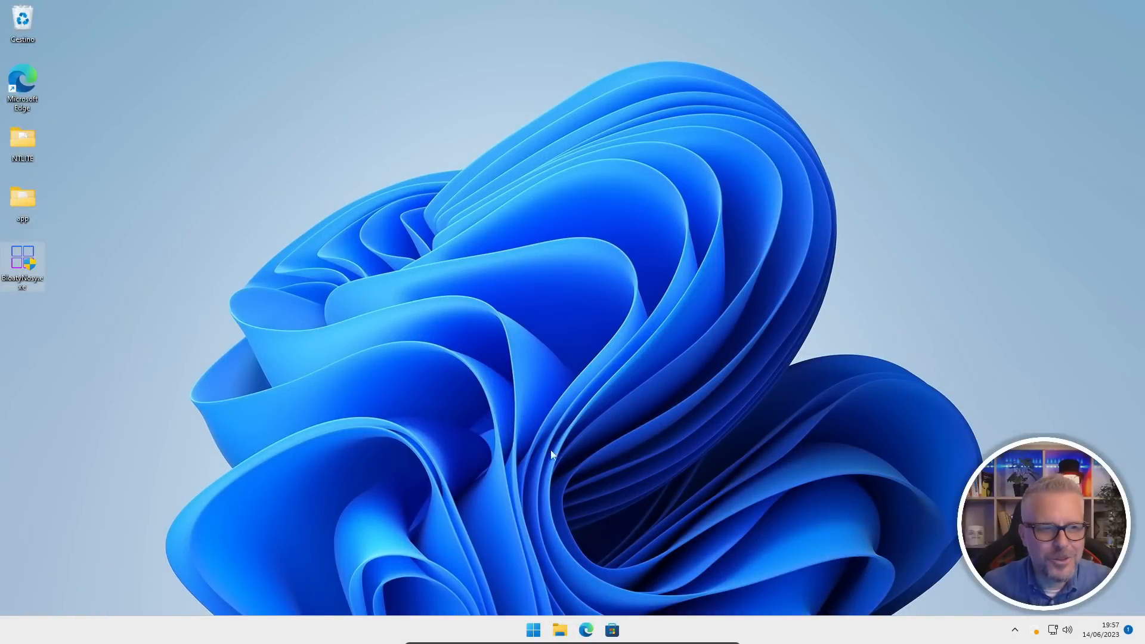
Examine the full list of remaining apps in the Start menu, then close it.
click(533, 630)
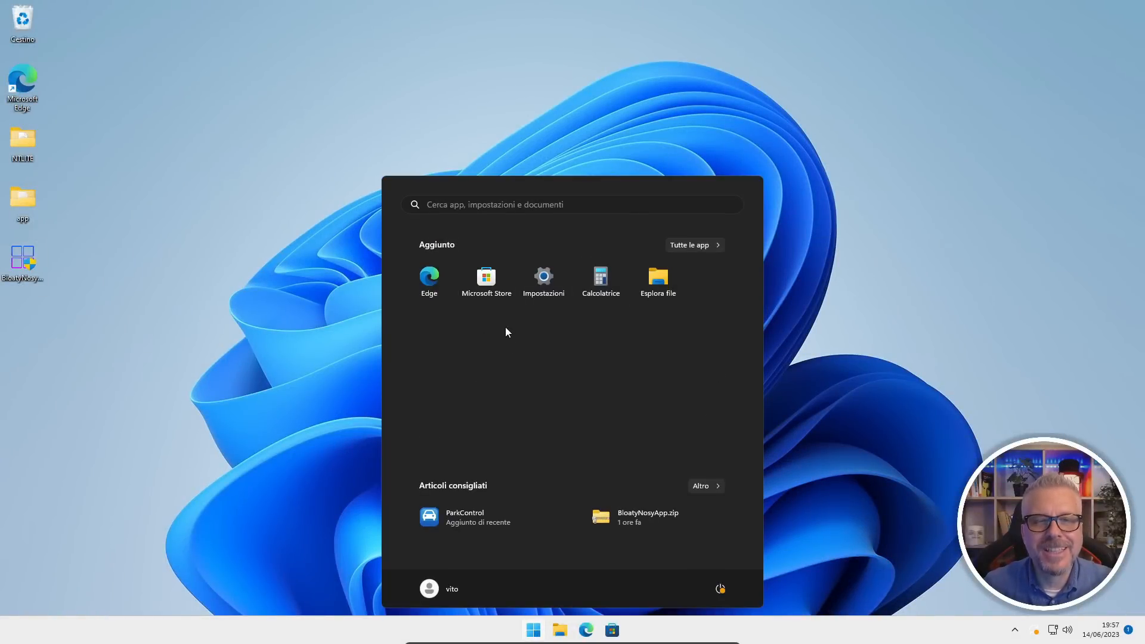
click(691, 245)
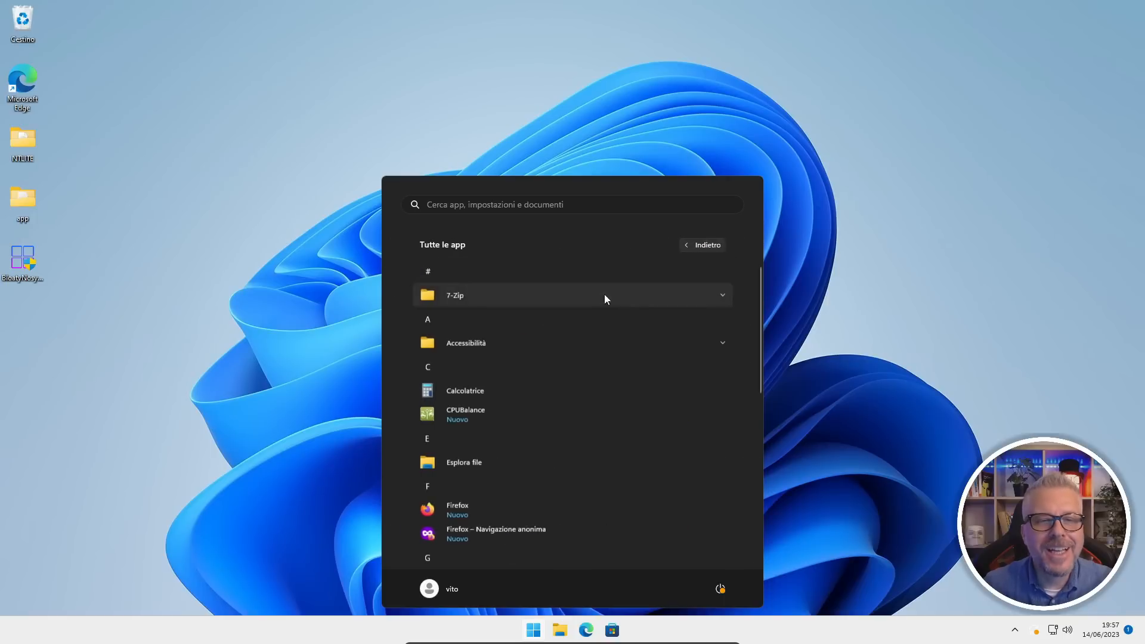
scroll(527, 344, down, 4)
scroll(526, 344, down, 3)
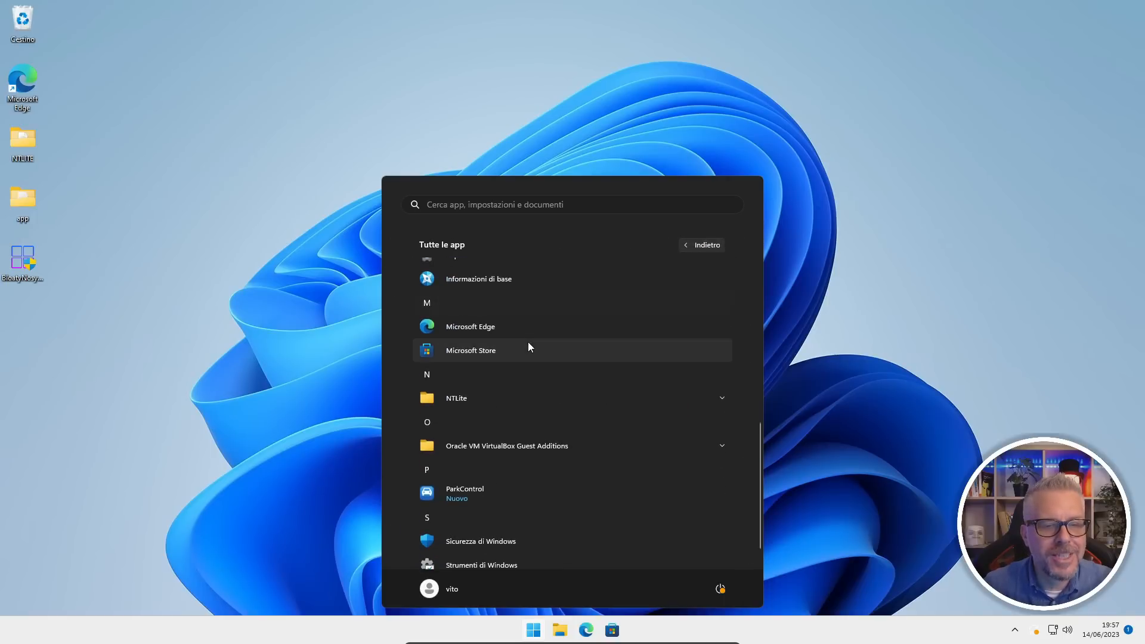
scroll(533, 350, down, 1)
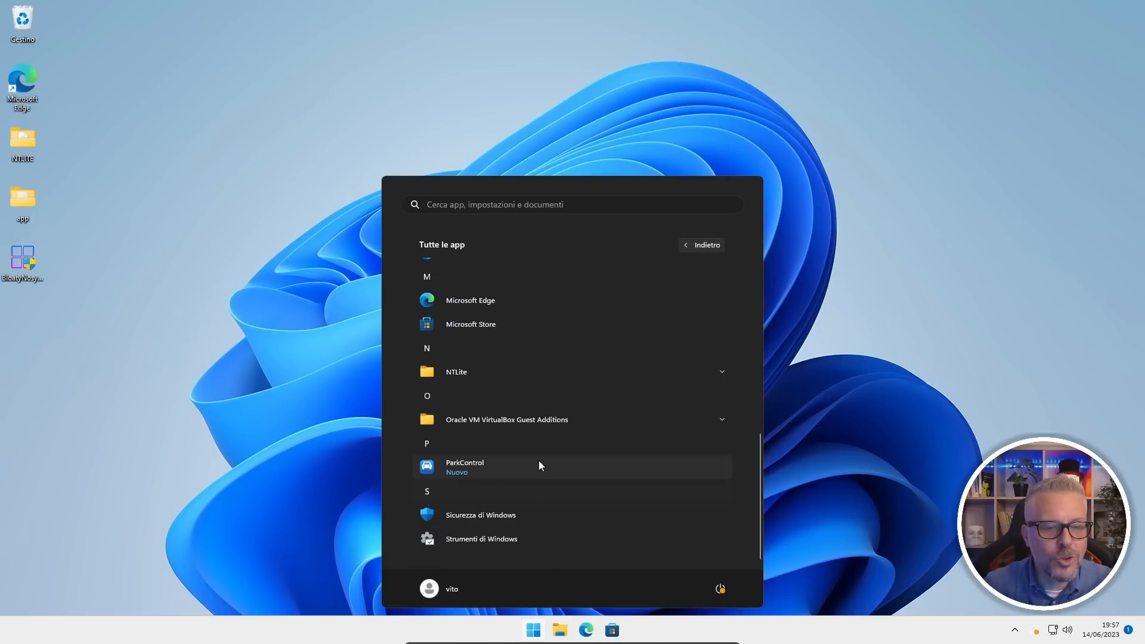
scroll(540, 460, up, 8)
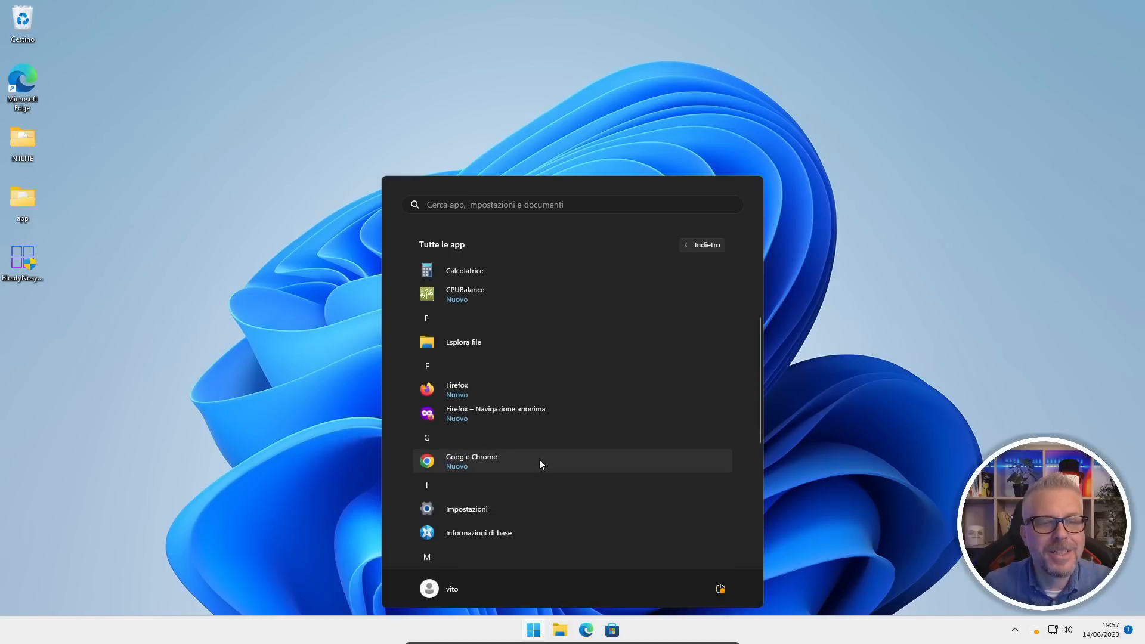
scroll(541, 464, up, 1)
scroll(543, 454, up, 1)
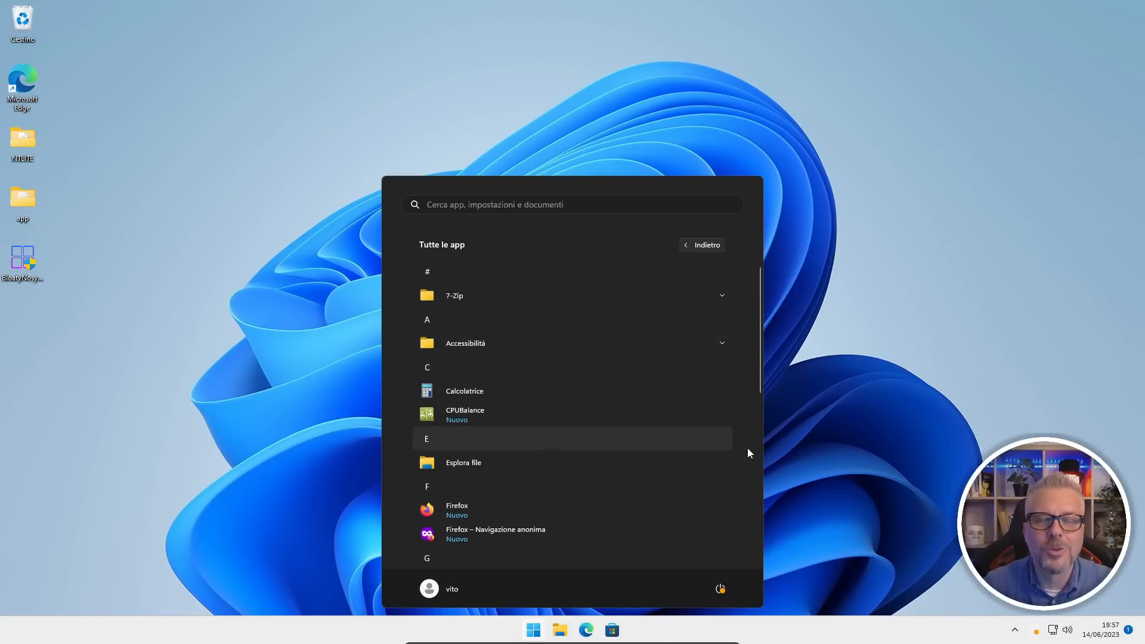
click(931, 386)
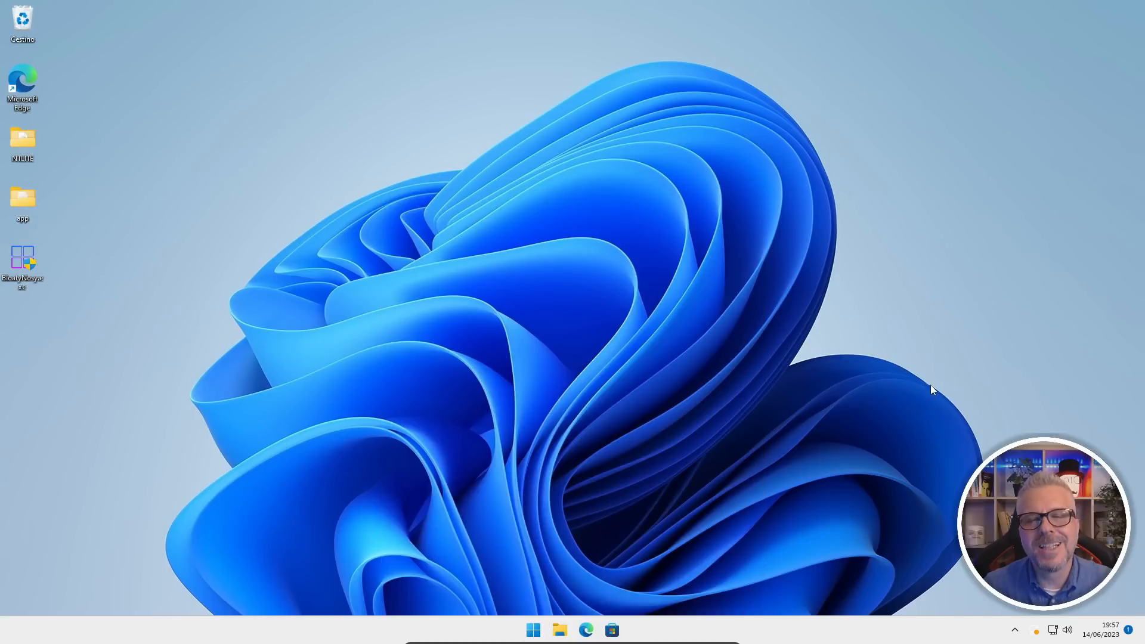